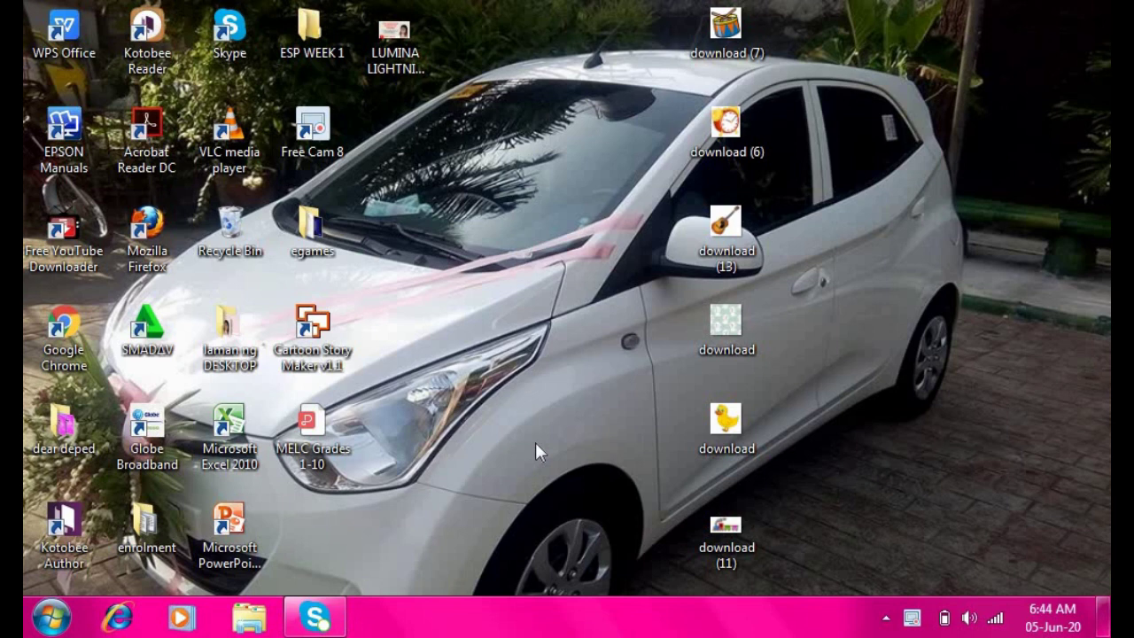
- Launch PowerPoint 2010 from the Start menu and maximize its window
{"action": "left_click", "coordinate": [51, 620]}
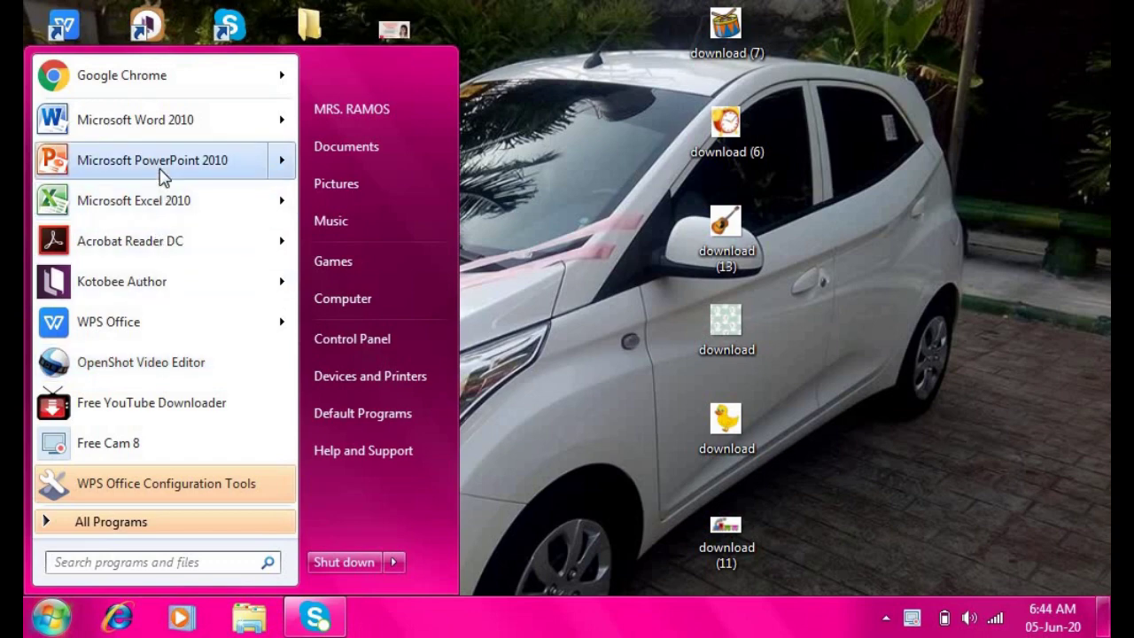
{"action": "left_click", "coordinate": [162, 177]}
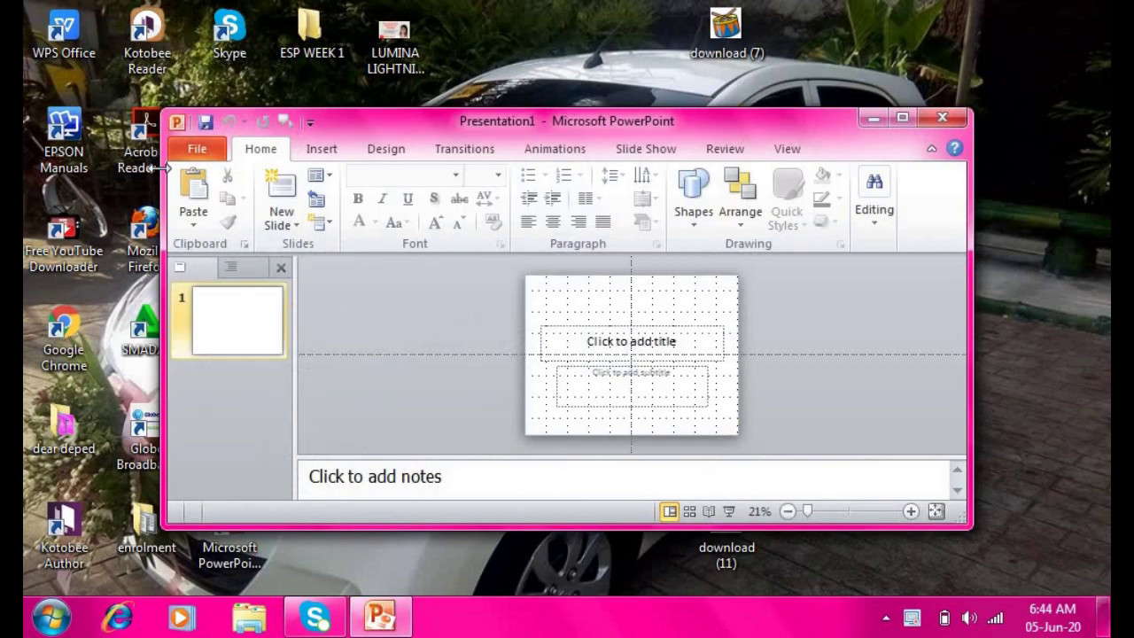
{"action": "left_click", "coordinate": [903, 120]}
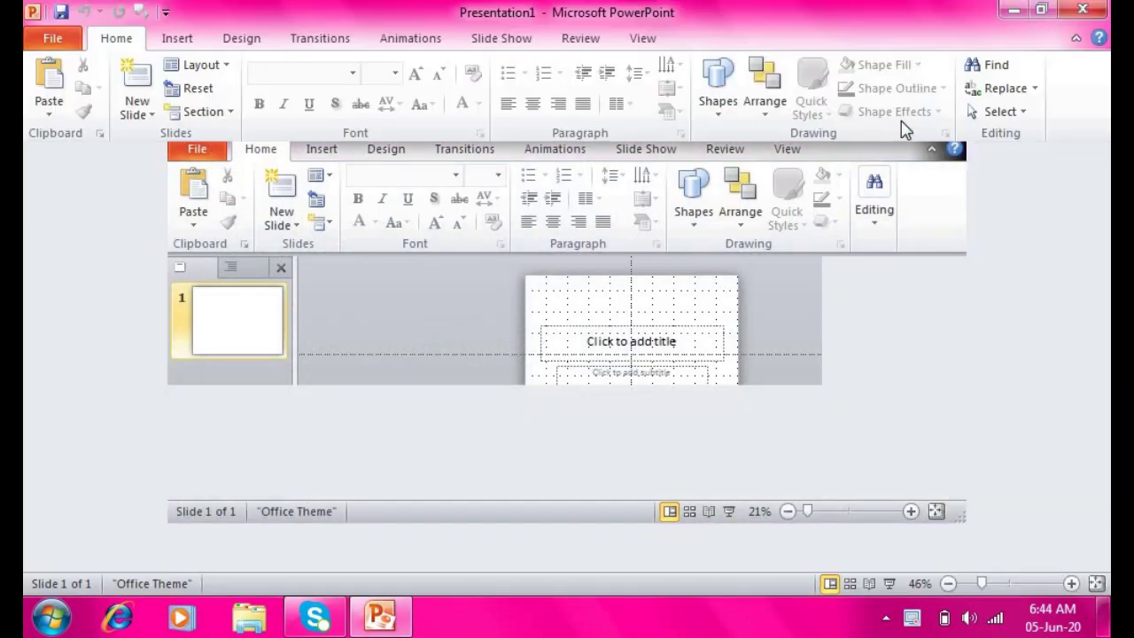
- Zoom the slide to 80% and close the Slides/Outline pane
{"action": "double_click", "coordinate": [1074, 583]}
{"action": "left_click", "coordinate": [1073, 583]}
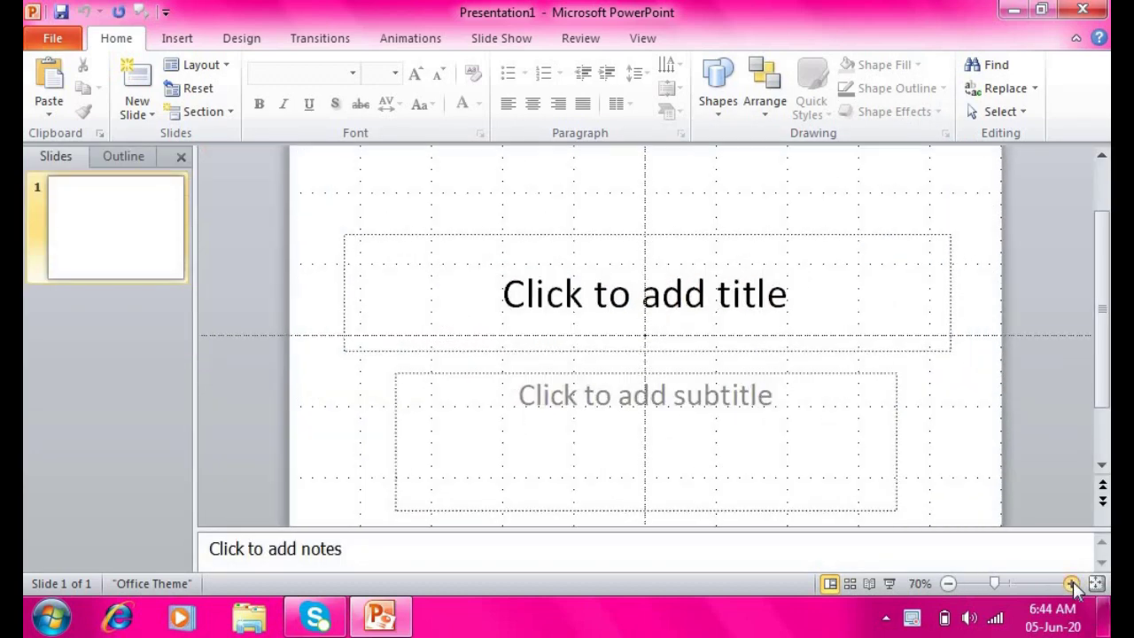
{"action": "left_click", "coordinate": [1073, 583]}
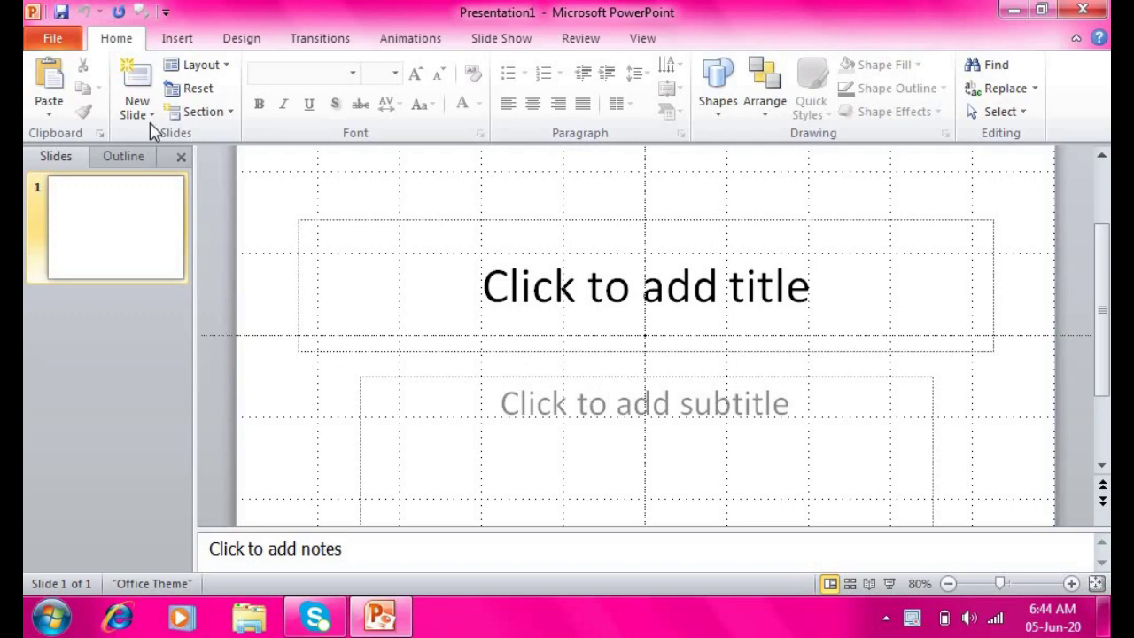
{"action": "left_click", "coordinate": [181, 156]}
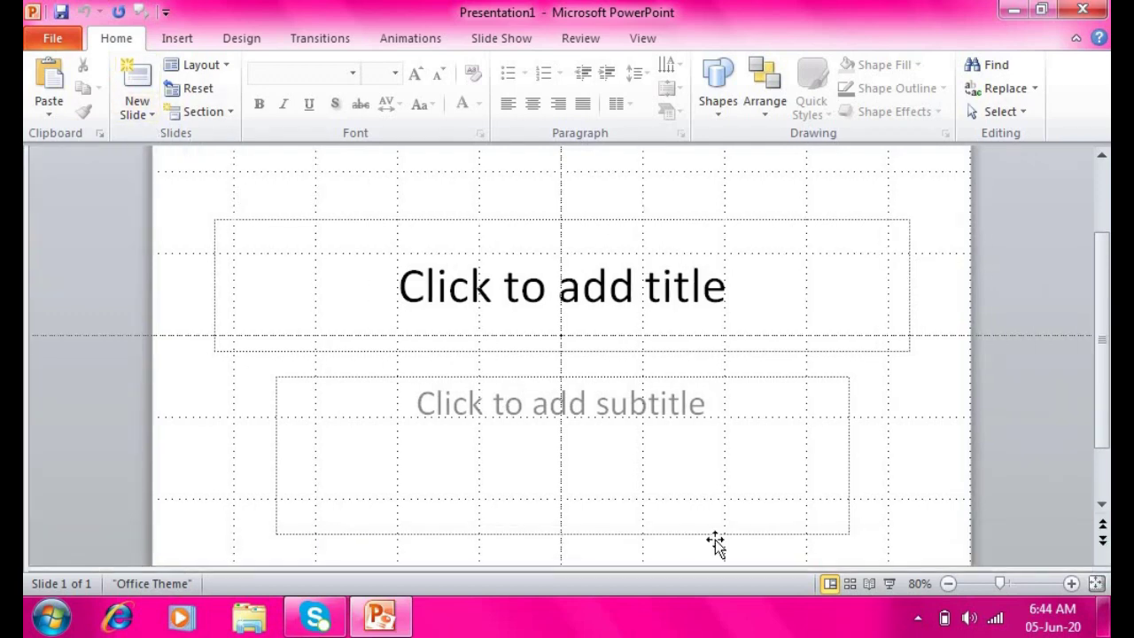
- Type 'Sounds Around' as the slide title and enlarge its font size
{"action": "left_click", "coordinate": [578, 272]}
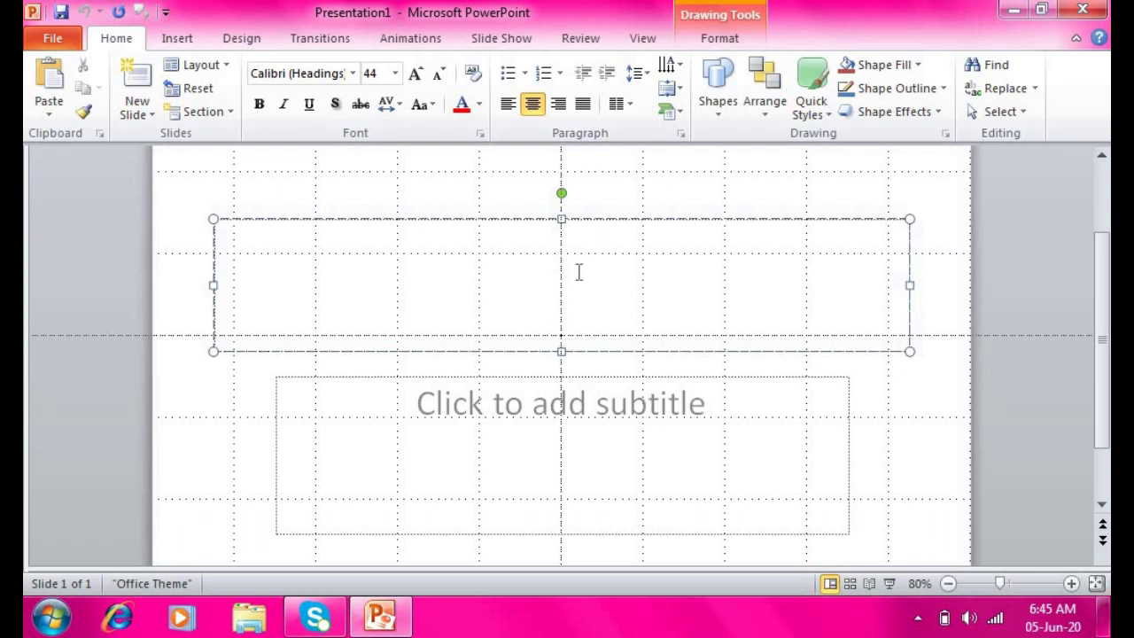
{"action": "type", "text": "Sound"}
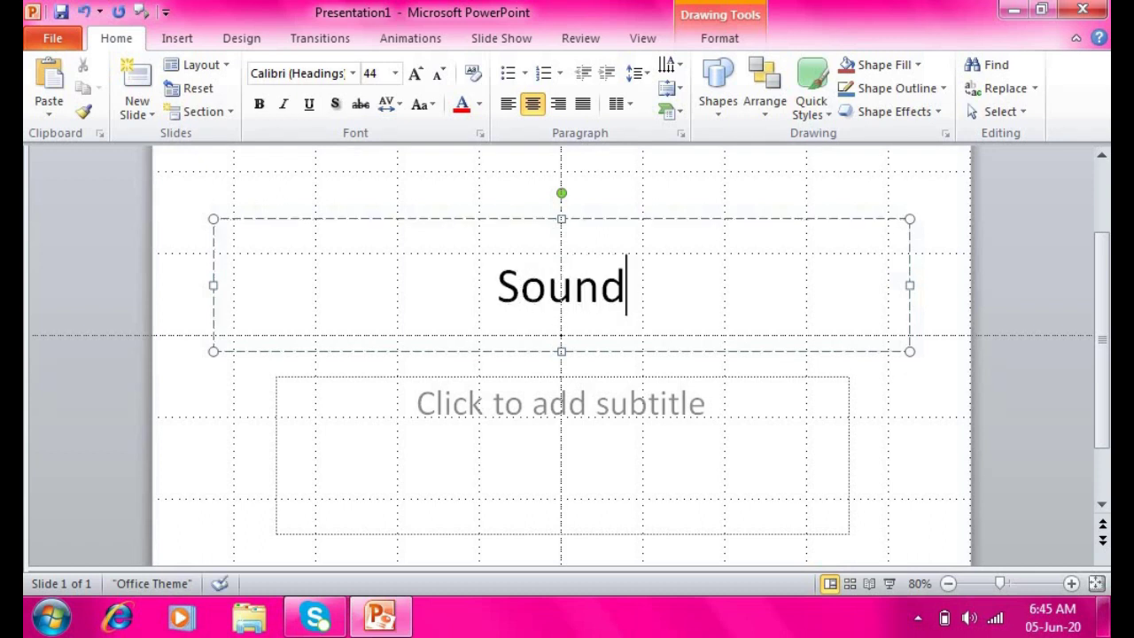
{"action": "type", "text": "s Ar"}
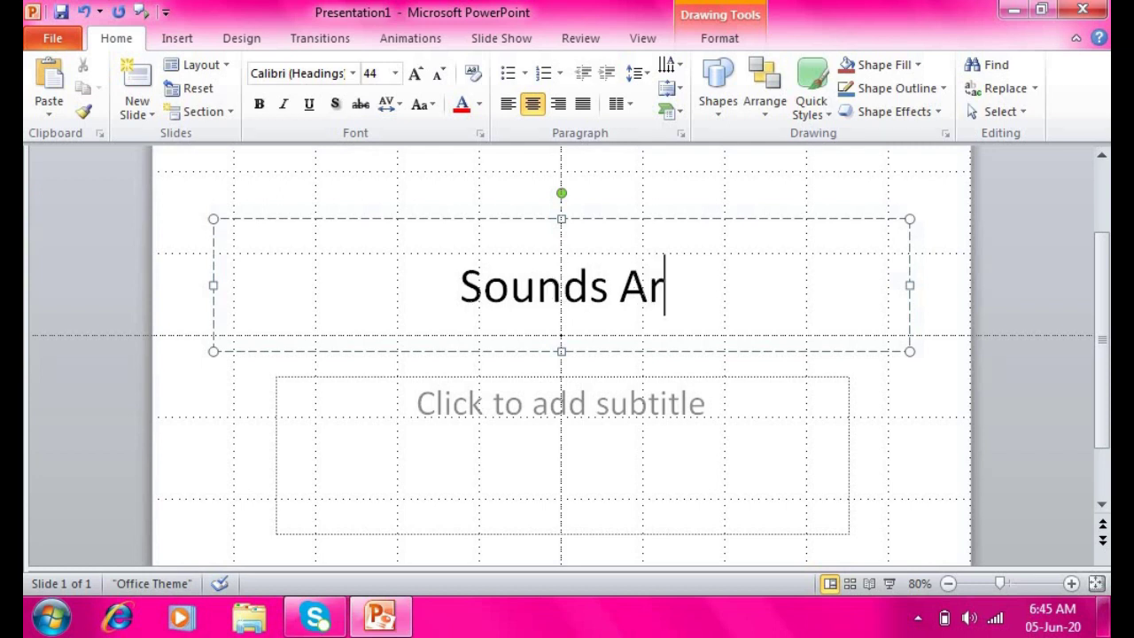
{"action": "type", "text": "ound"}
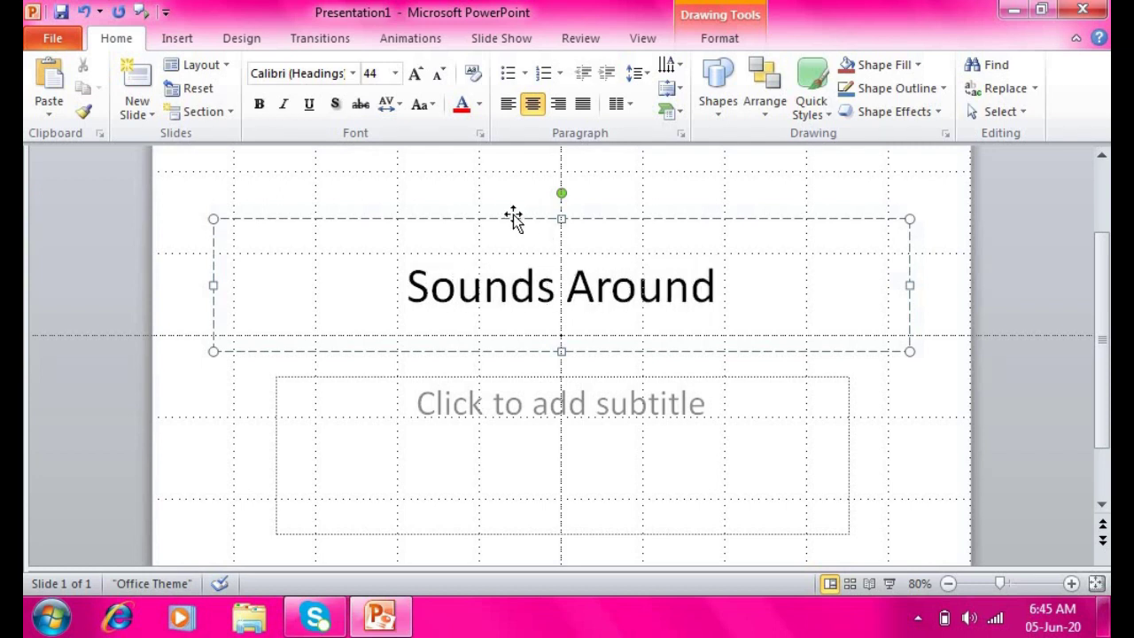
{"action": "left_click", "coordinate": [514, 220]}
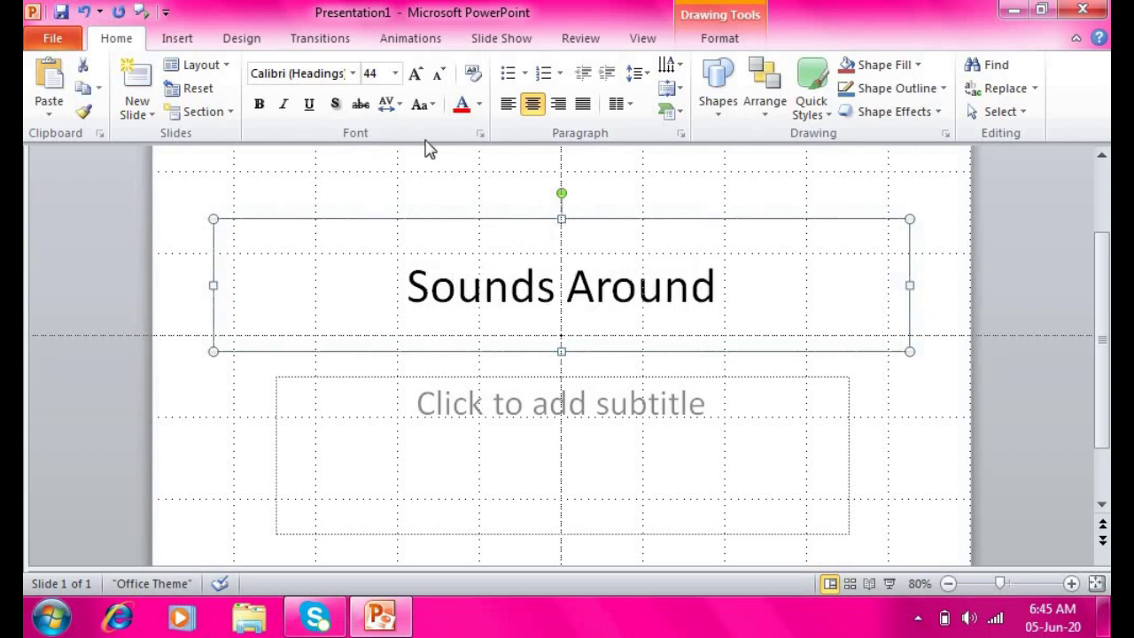
{"action": "left_click", "coordinate": [417, 78]}
{"action": "left_click", "coordinate": [416, 78]}
{"action": "left_click", "coordinate": [416, 78]}
{"action": "left_click", "coordinate": [417, 78]}
{"action": "left_click", "coordinate": [417, 78]}
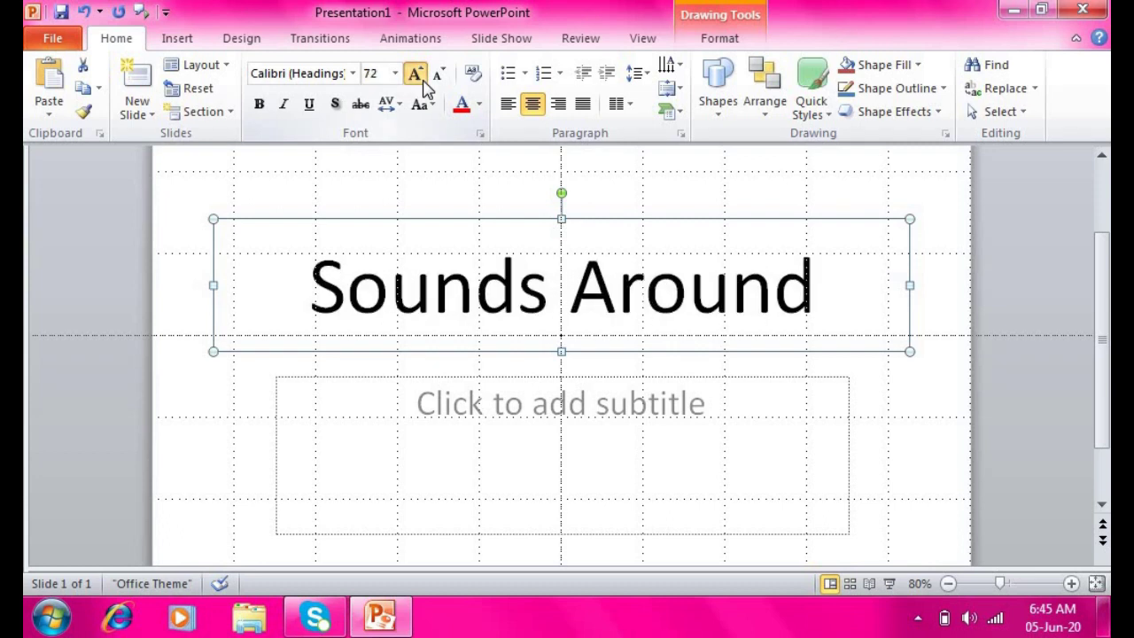
{"action": "left_click", "coordinate": [424, 79]}
{"action": "left_click", "coordinate": [424, 80]}
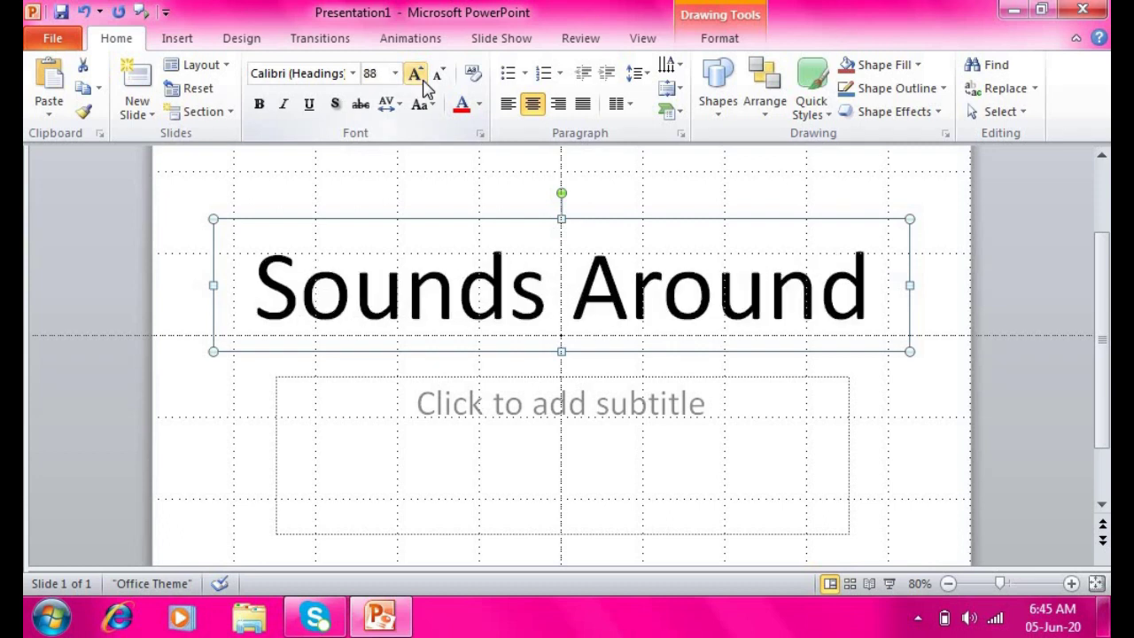
- Make the title bold and set its font to Aharoni
{"action": "left_click", "coordinate": [259, 107]}
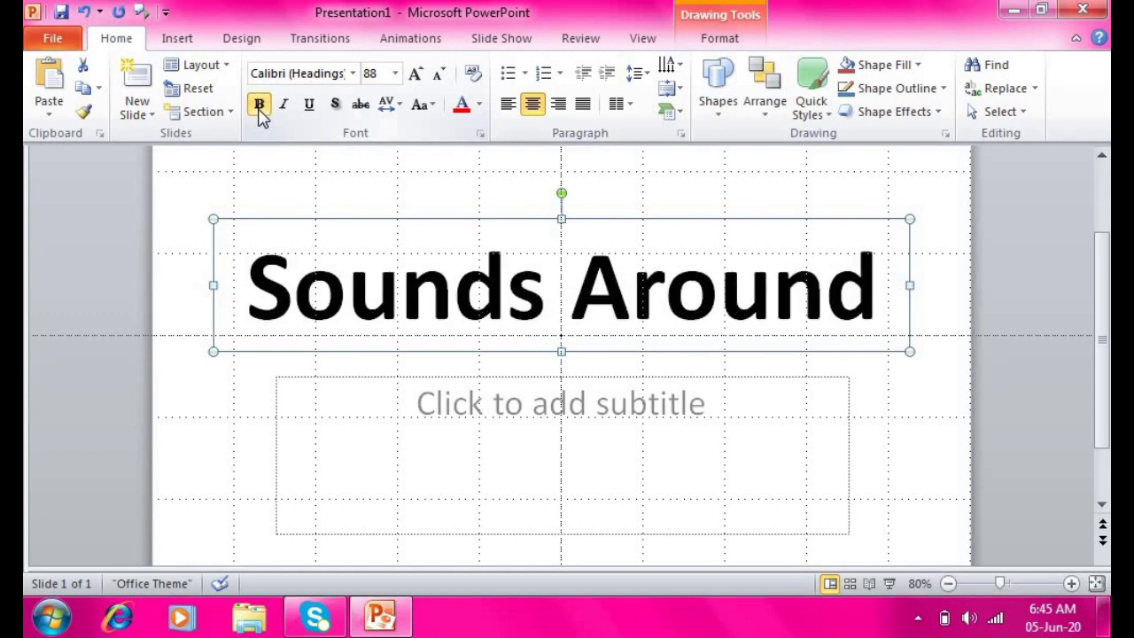
{"action": "left_click", "coordinate": [353, 74]}
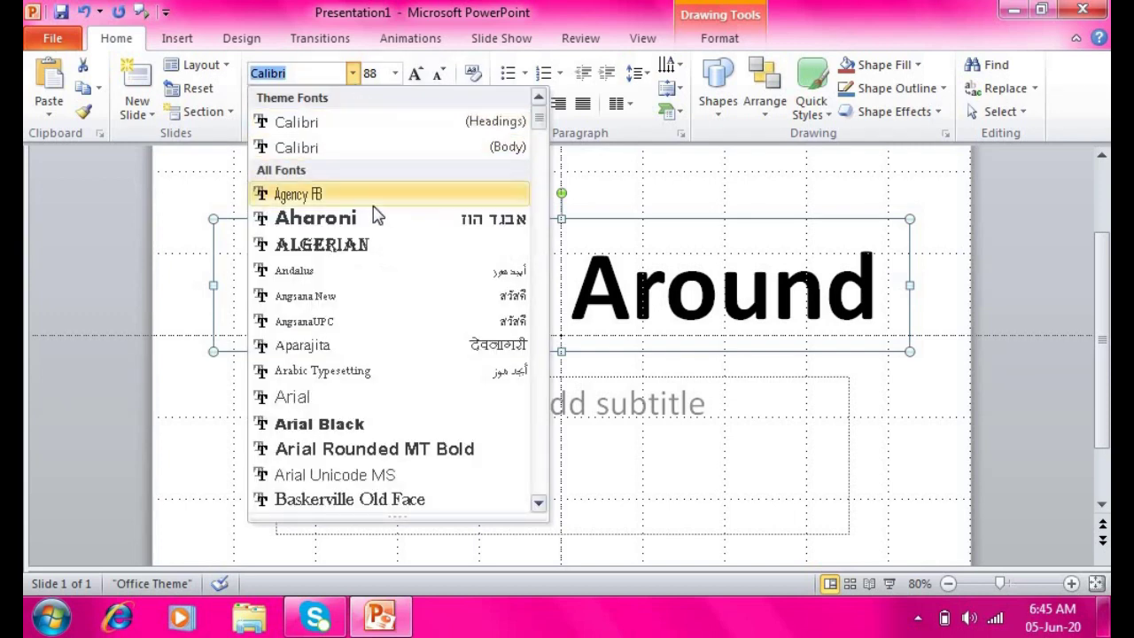
{"action": "left_click", "coordinate": [375, 220]}
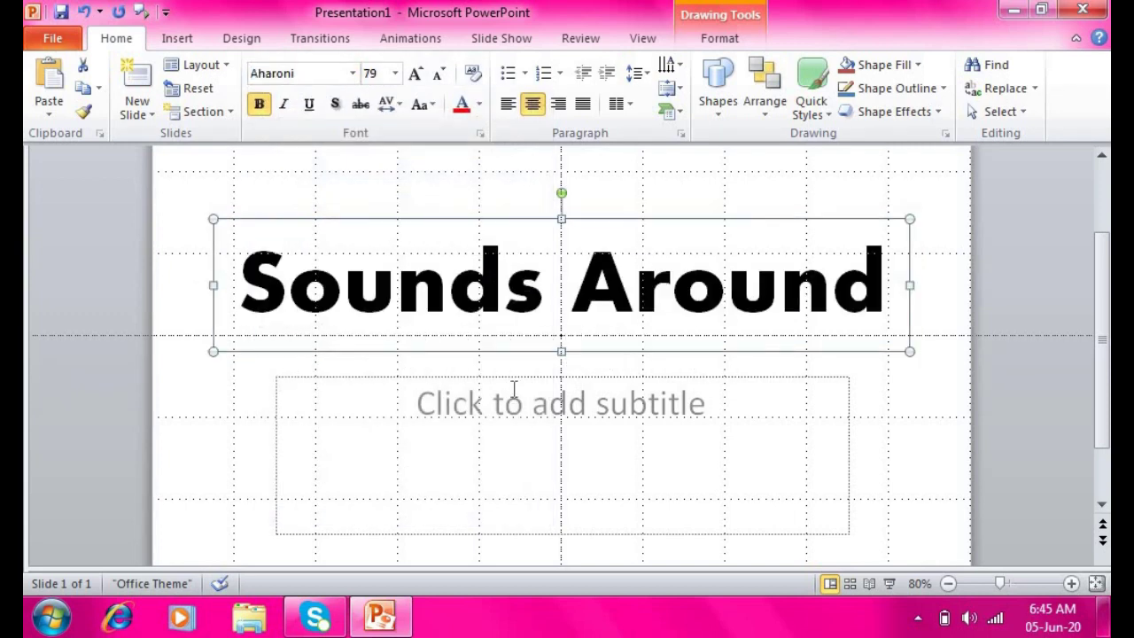
- Delete the empty subtitle placeholder and move the title slightly lower
{"action": "left_click", "coordinate": [512, 380]}
{"action": "left_click", "coordinate": [505, 376]}
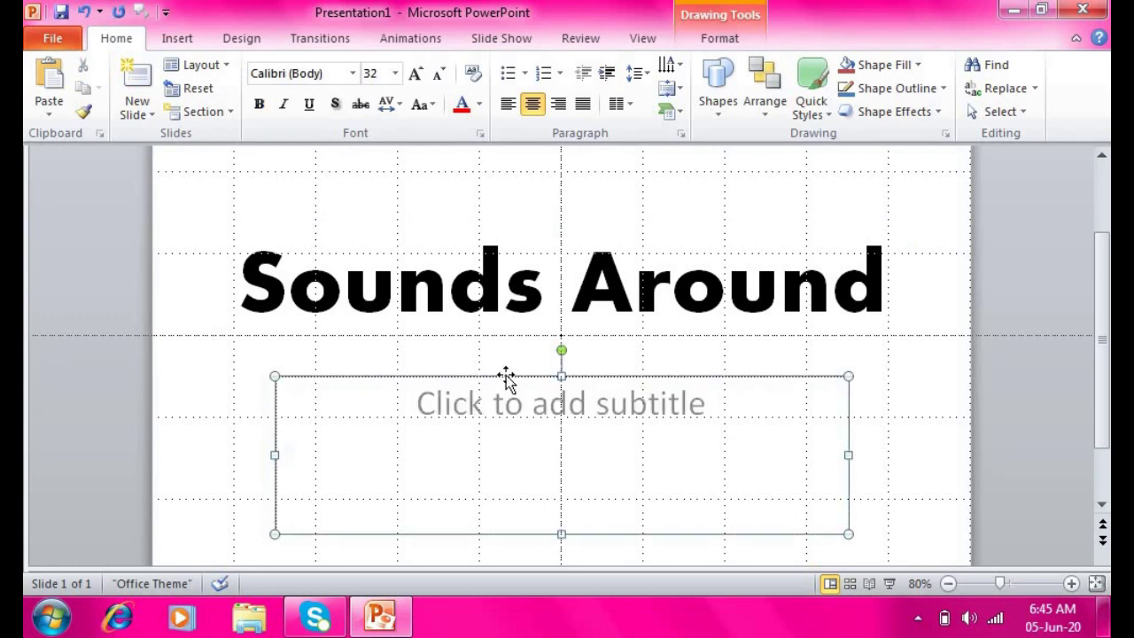
{"action": "key", "text": "Delete"}
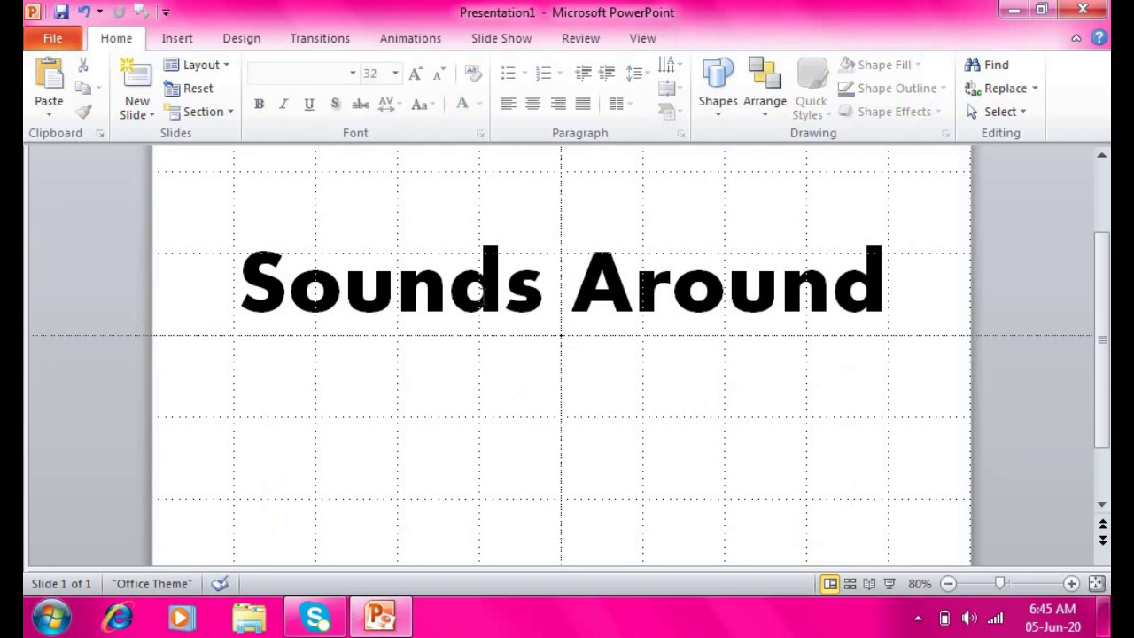
{"action": "left_click", "coordinate": [503, 284]}
{"action": "left_click", "coordinate": [459, 220]}
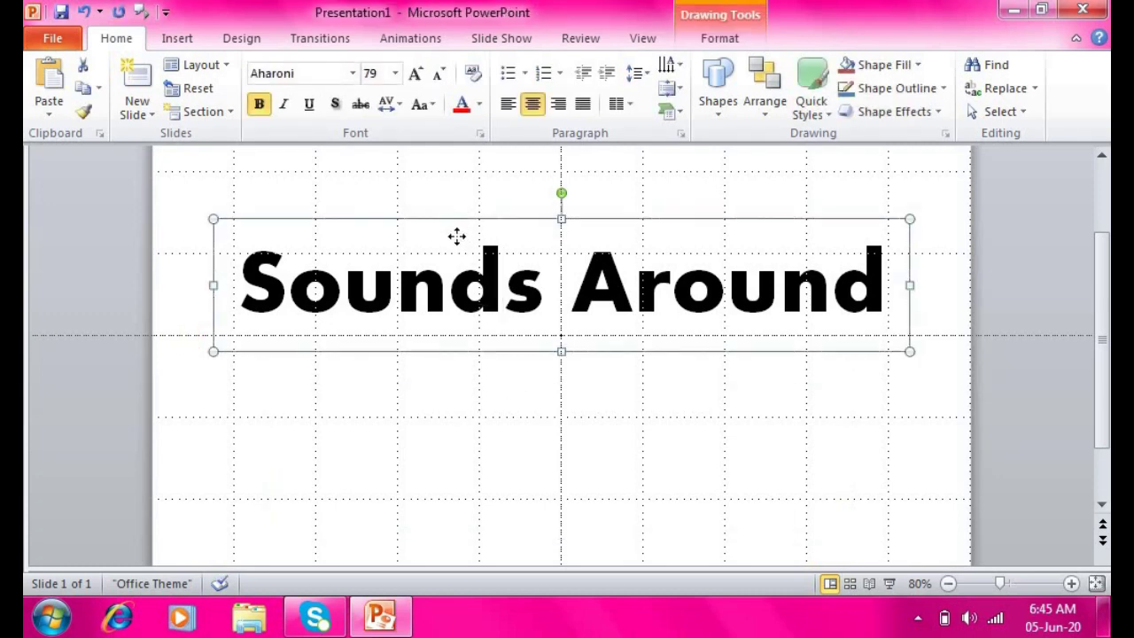
{"action": "left_click_drag", "start_coordinate": [457, 235], "coordinate": [457, 256]}
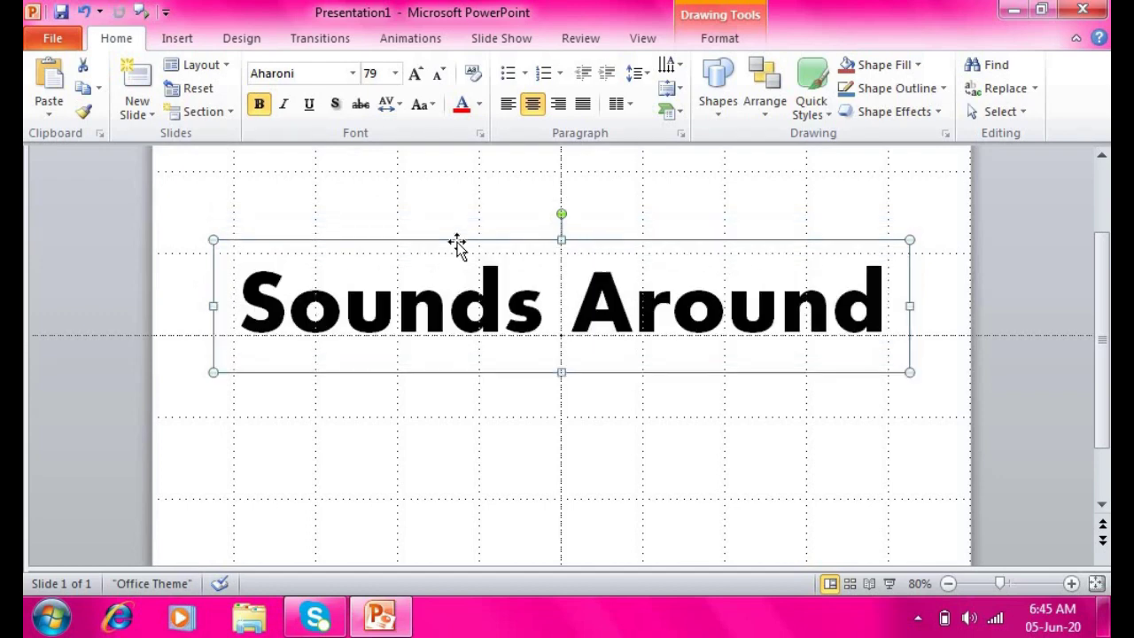
{"action": "left_click", "coordinate": [476, 447]}
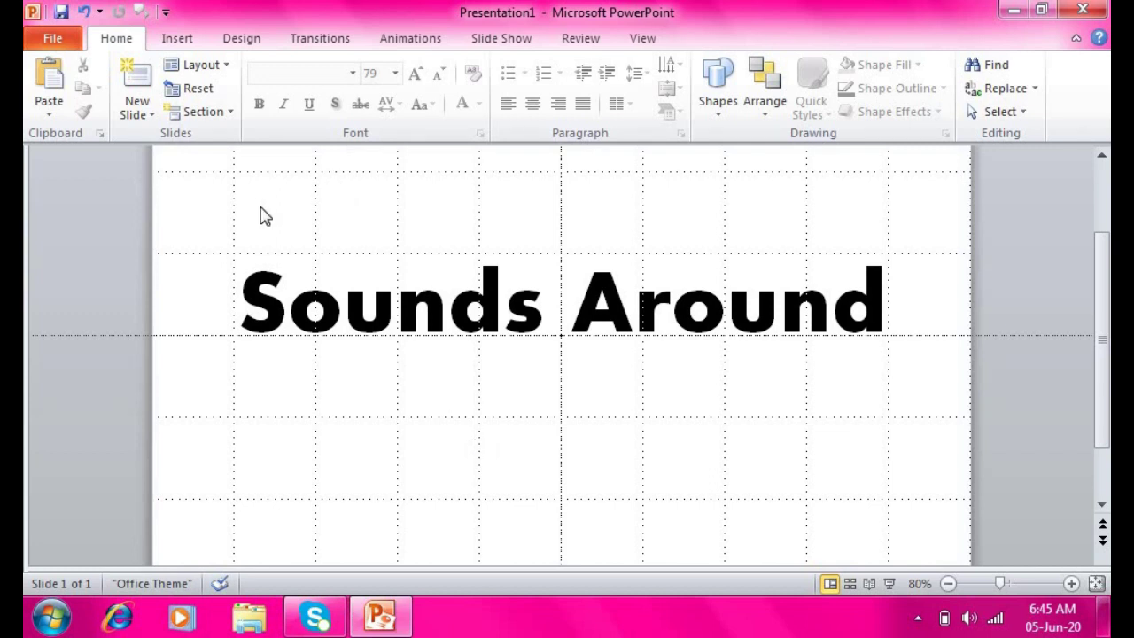
- Insert the puppy-pattern picture from the Desktop onto the title slide
{"action": "left_click", "coordinate": [187, 43]}
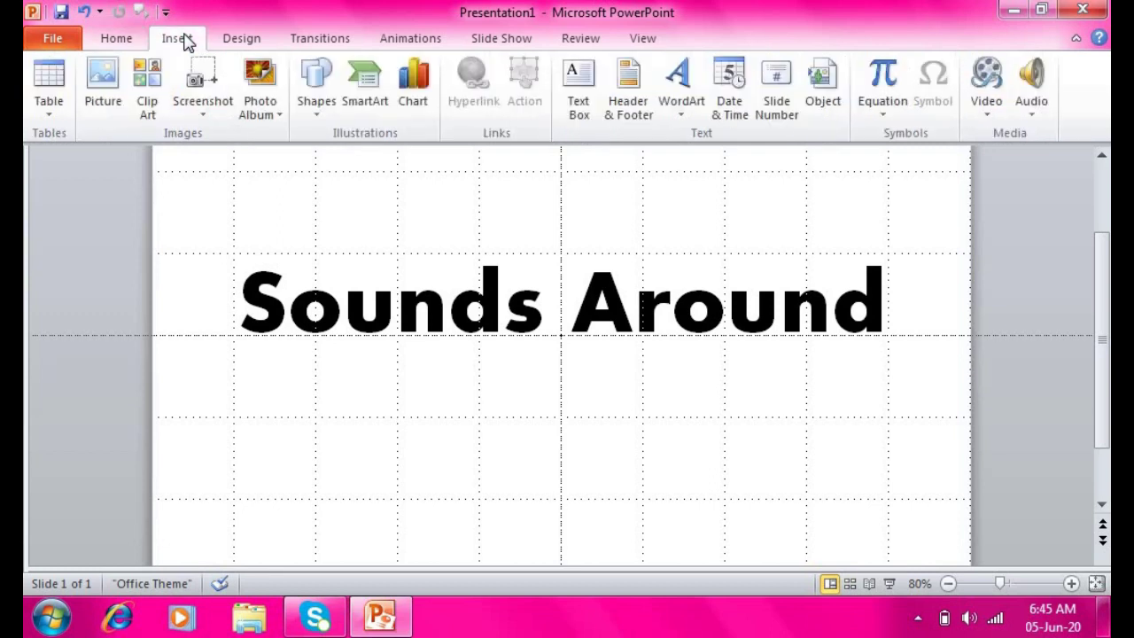
{"action": "left_click", "coordinate": [104, 82]}
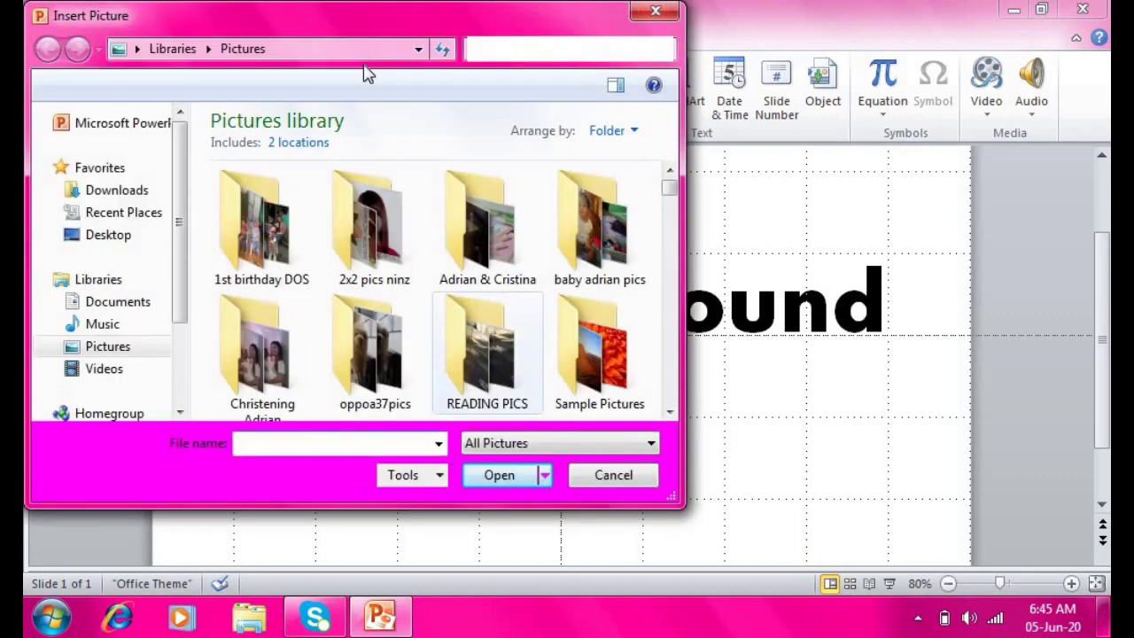
{"action": "left_click", "coordinate": [419, 49]}
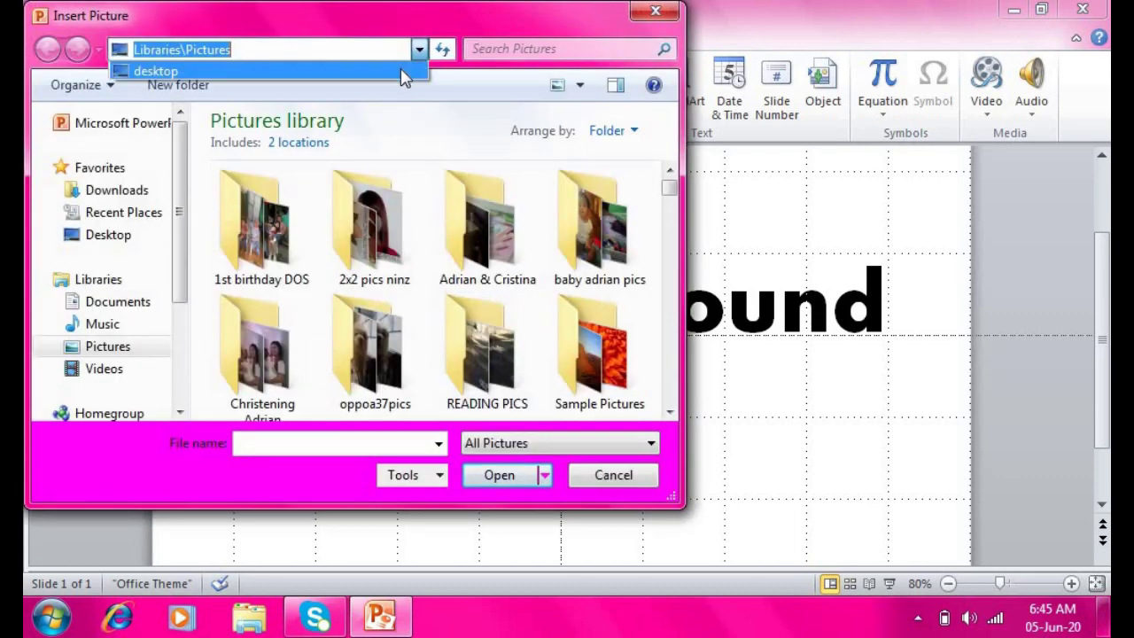
{"action": "left_click", "coordinate": [400, 70]}
{"action": "left_click_drag", "start_coordinate": [674, 182], "coordinate": [673, 351]}
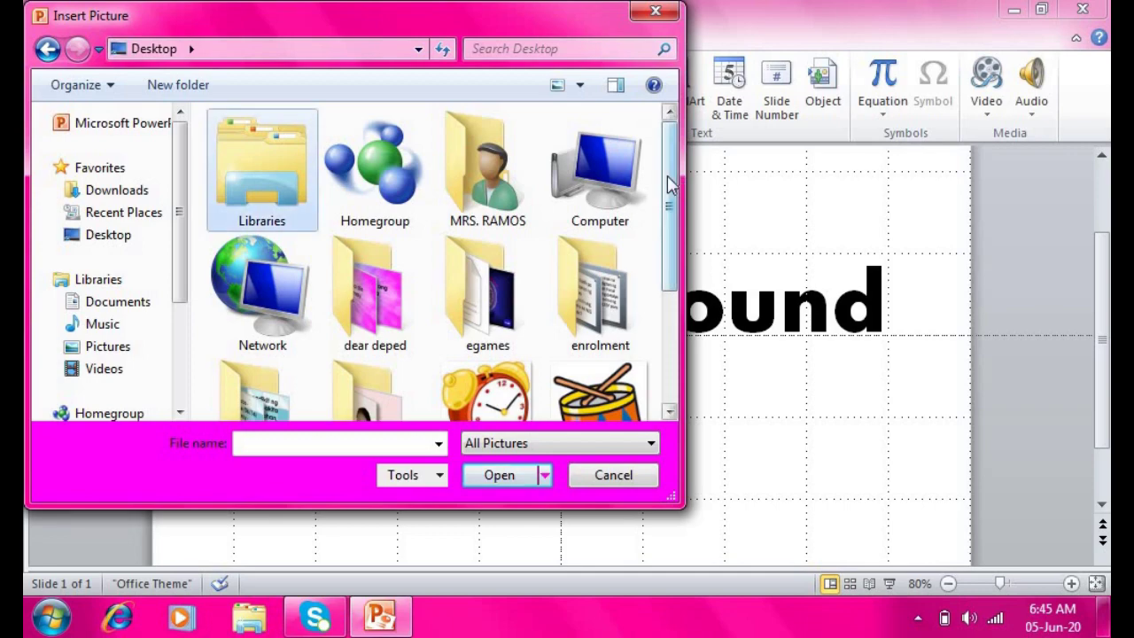
{"action": "left_click", "coordinate": [484, 378]}
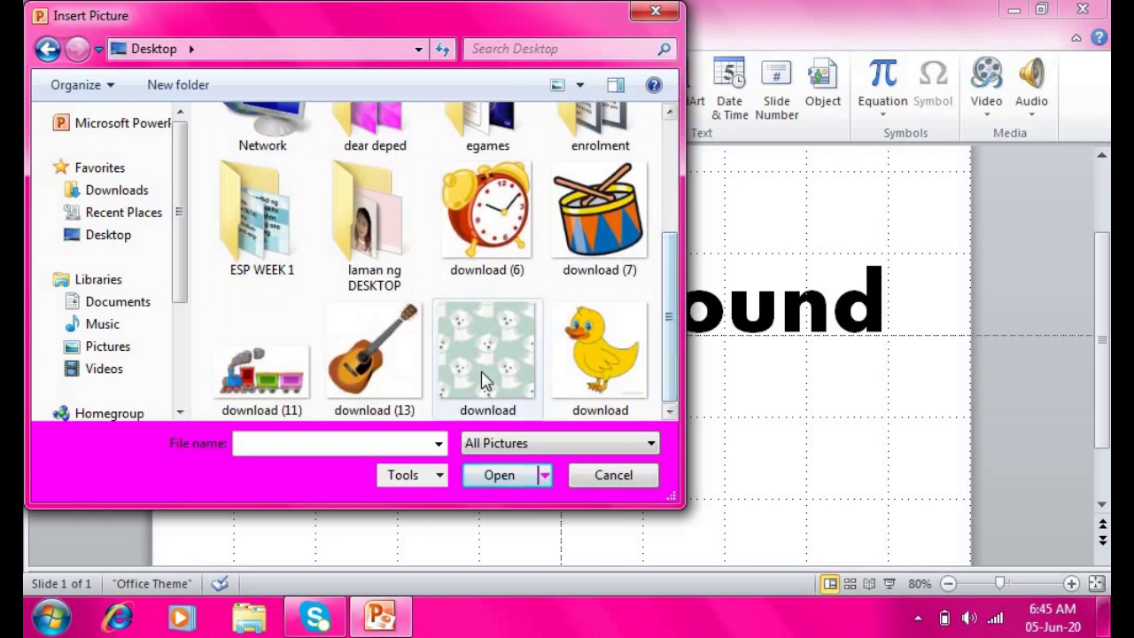
{"action": "left_click", "coordinate": [499, 476]}
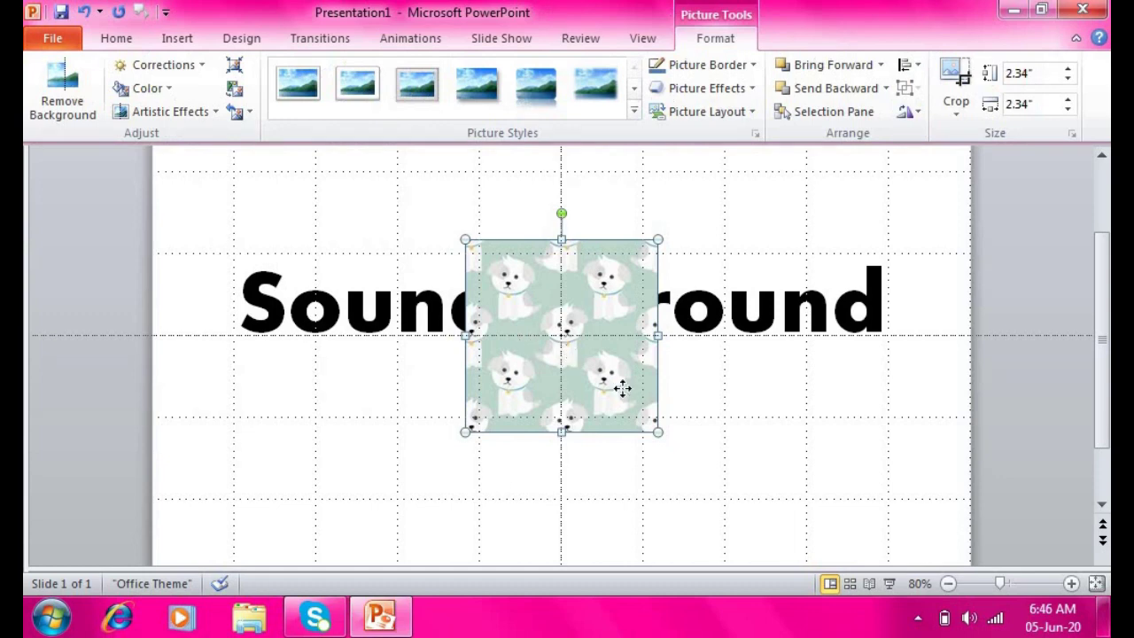
- Stretch the puppy picture to cover the whole 7.5" by 10" slide and send it behind the title
{"action": "mouse_move", "coordinate": [641, 383]}
{"action": "left_mouse_down"}
{"action": "mouse_move", "coordinate": [395, 290]}
{"action": "mouse_move", "coordinate": [331, 294]}
{"action": "left_mouse_up"}
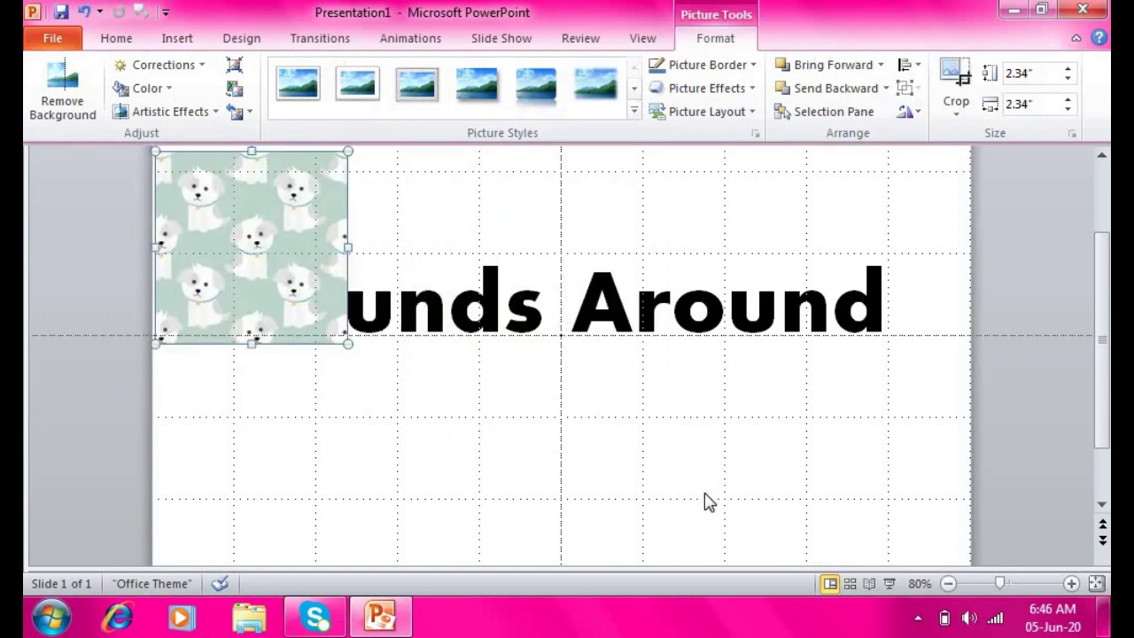
{"action": "left_click", "coordinate": [949, 584]}
{"action": "left_click", "coordinate": [949, 584]}
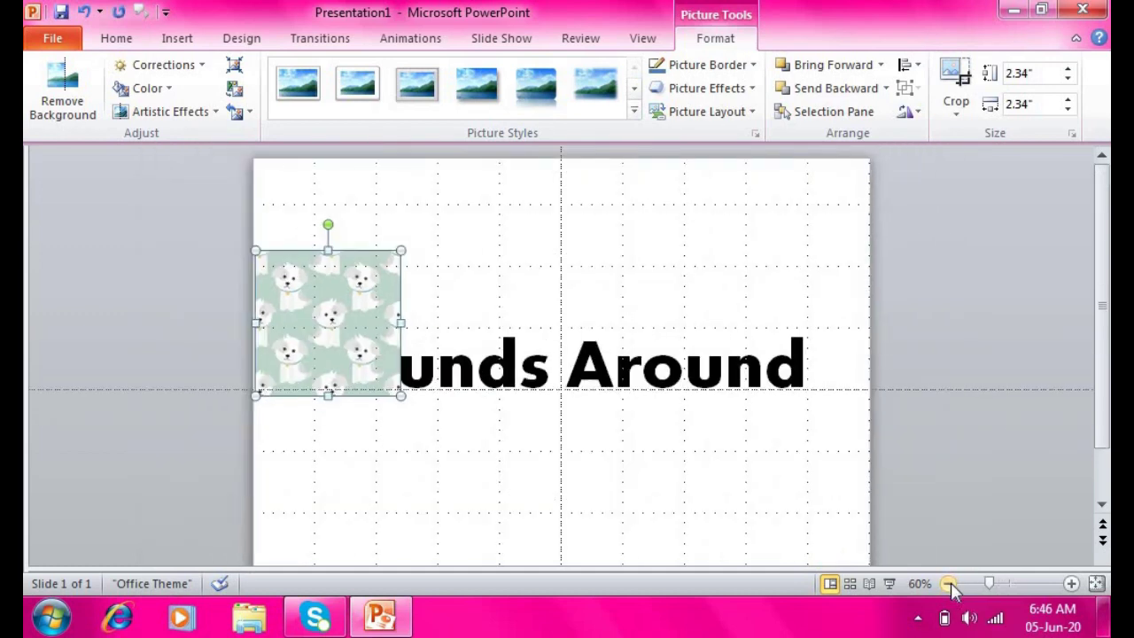
{"action": "left_click", "coordinate": [949, 584]}
{"action": "left_click_drag", "start_coordinate": [403, 269], "coordinate": [405, 196]}
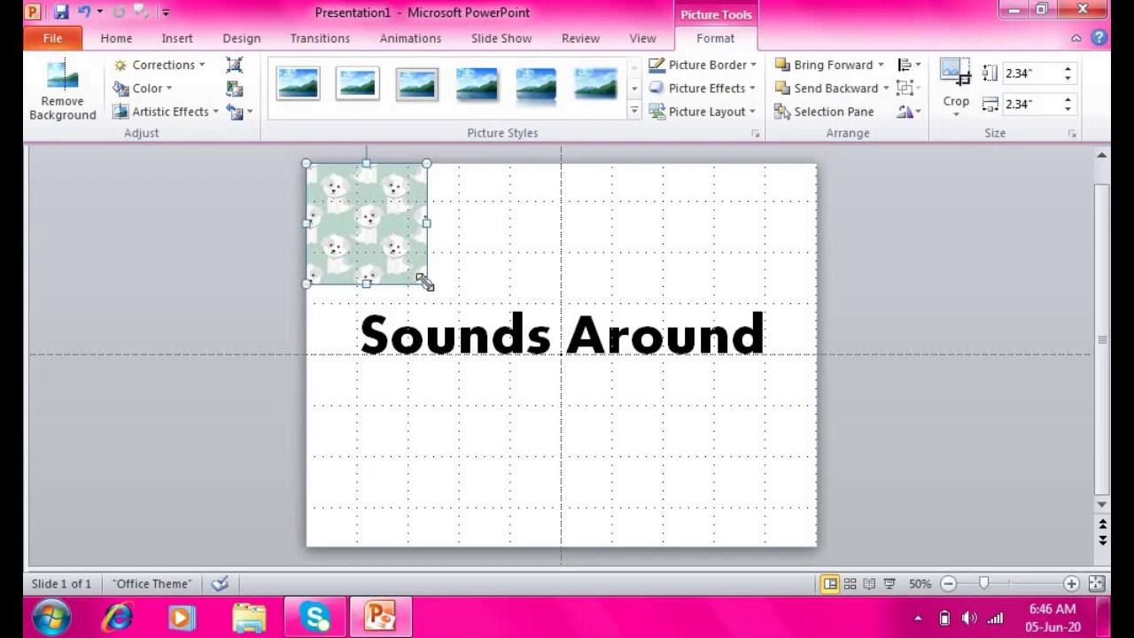
{"action": "mouse_move", "coordinate": [426, 284]}
{"action": "left_mouse_down"}
{"action": "mouse_move", "coordinate": [616, 521]}
{"action": "mouse_move", "coordinate": [656, 514]}
{"action": "mouse_move", "coordinate": [684, 540]}
{"action": "left_mouse_up"}
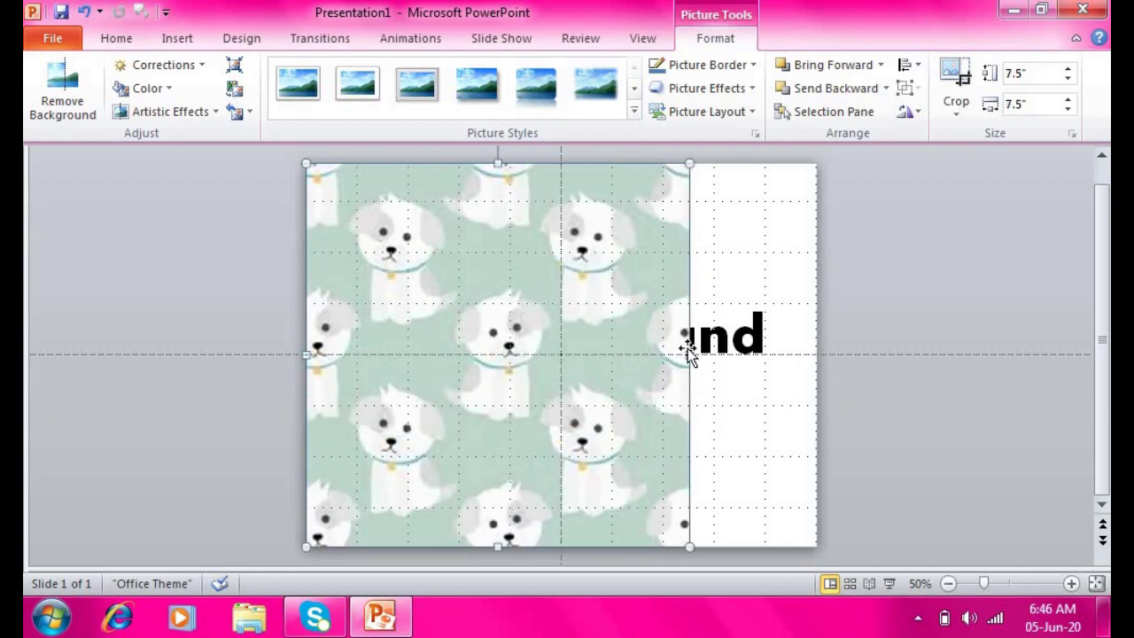
{"action": "mouse_move", "coordinate": [689, 352]}
{"action": "left_mouse_down"}
{"action": "mouse_move", "coordinate": [849, 355]}
{"action": "mouse_move", "coordinate": [817, 355]}
{"action": "left_mouse_up"}
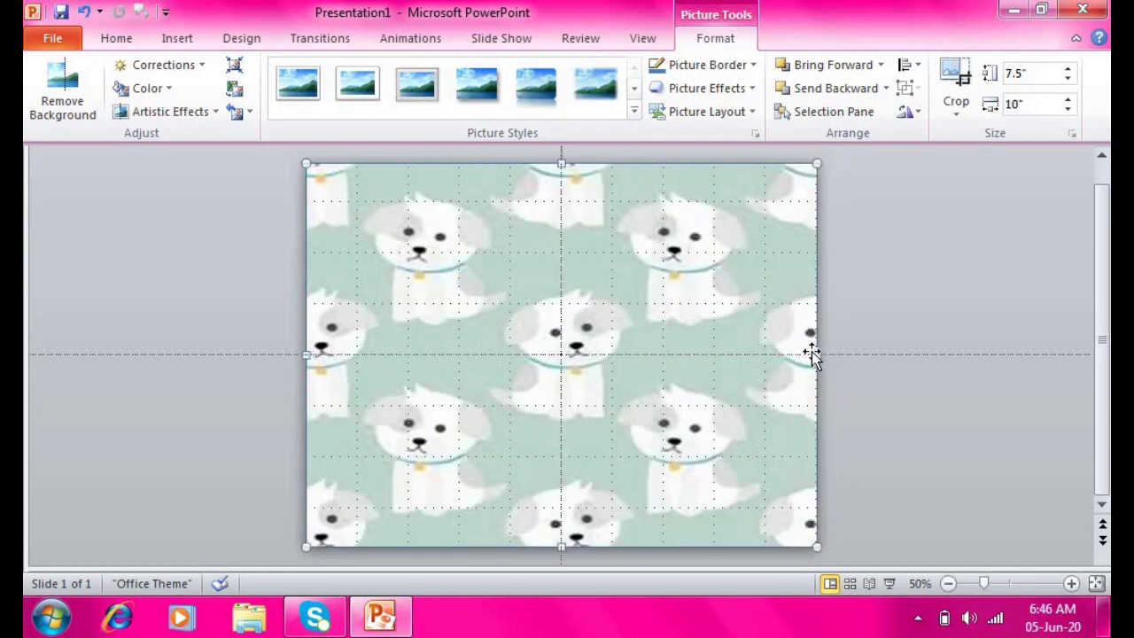
{"action": "left_click", "coordinate": [816, 90]}
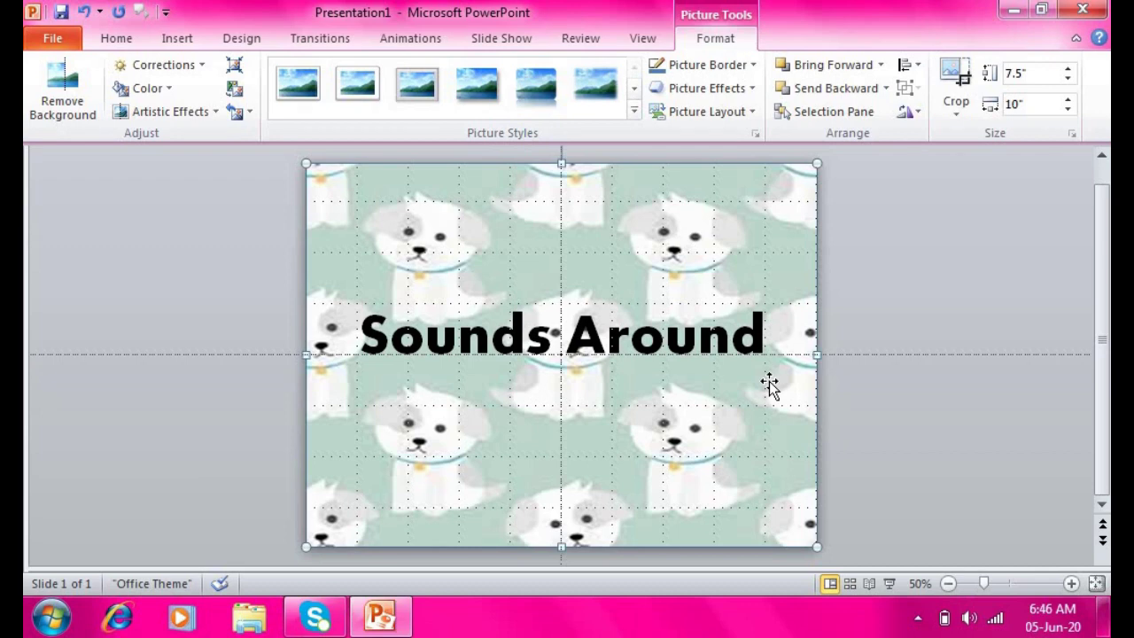
- Add slide 2 with the alarm-clock picture download (6), enlarged to 5.77" by 5.42"
{"action": "key", "text": "ctrl+m"}
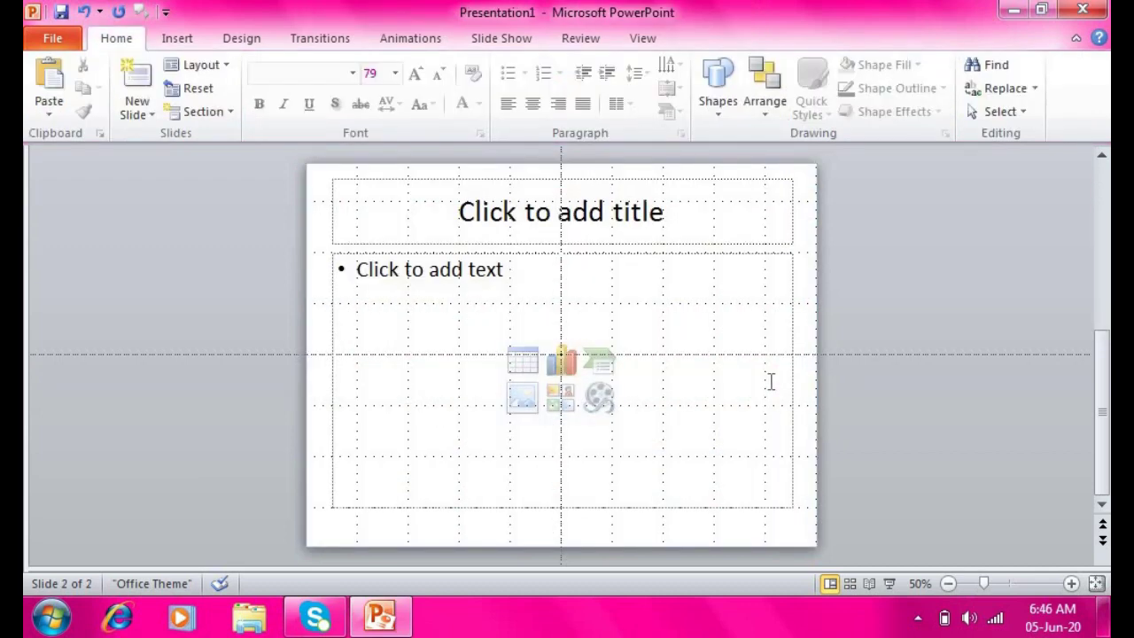
{"action": "left_click", "coordinate": [177, 40]}
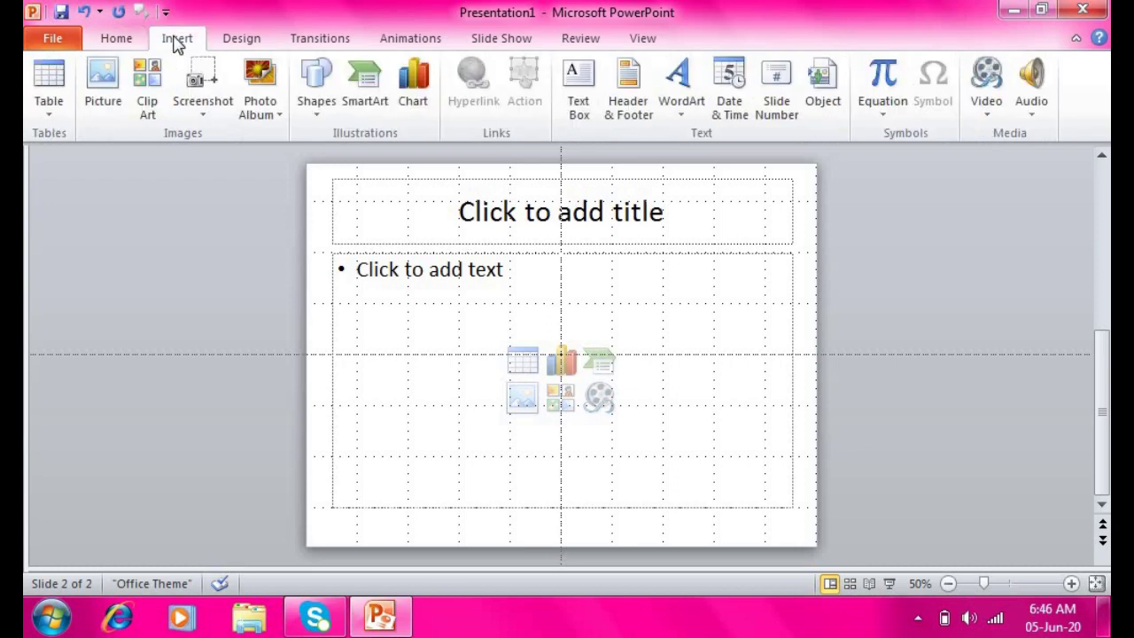
{"action": "left_click", "coordinate": [115, 79]}
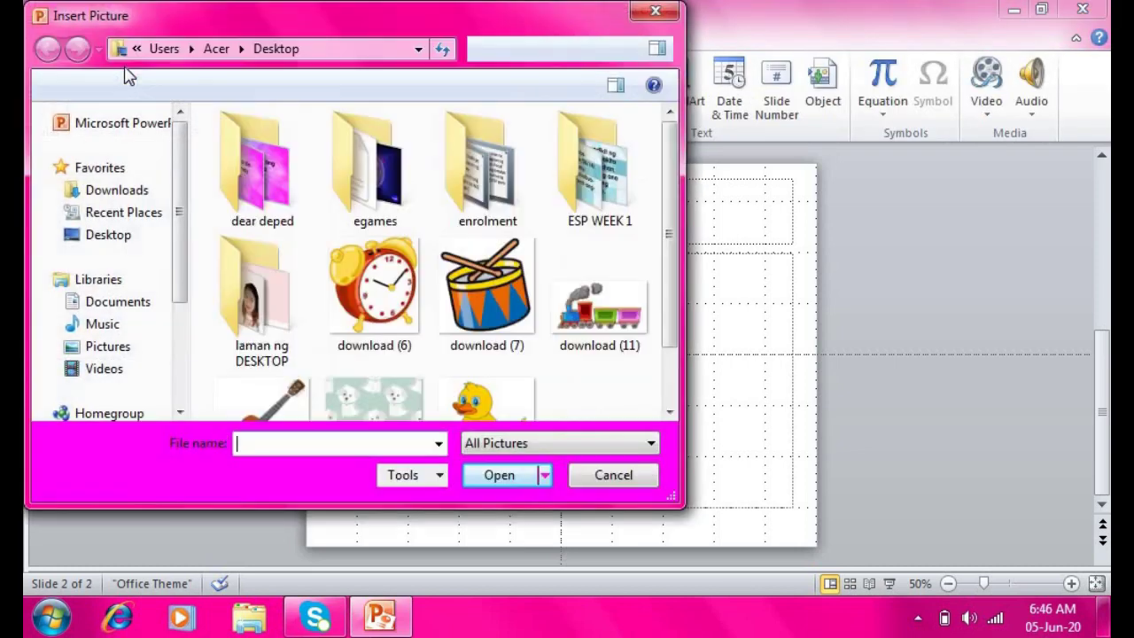
{"action": "left_click", "coordinate": [392, 288]}
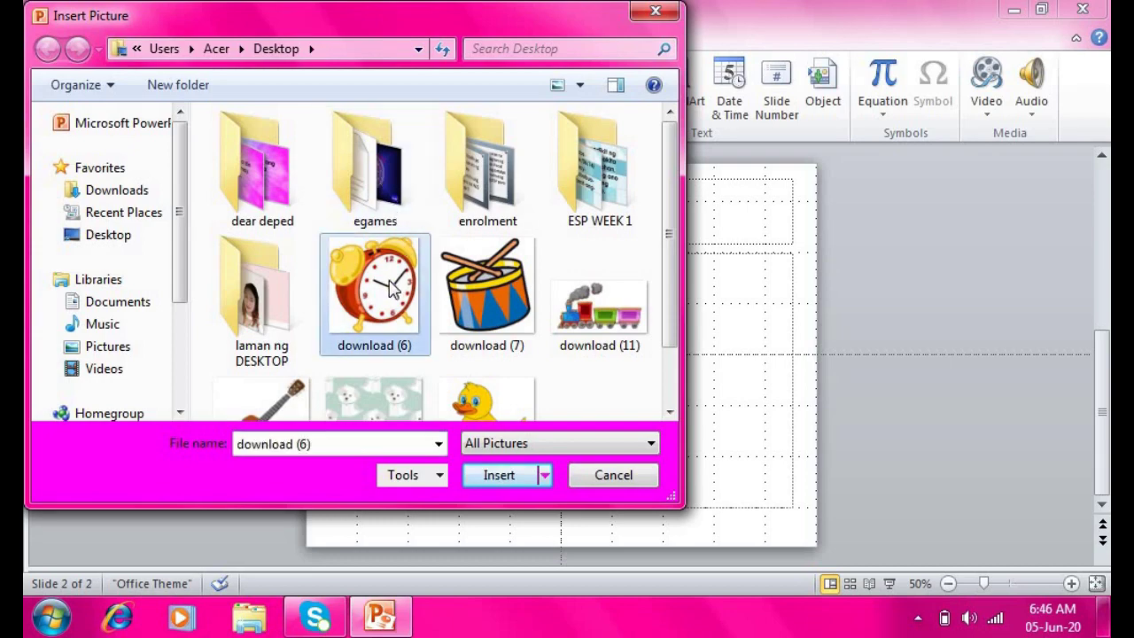
{"action": "left_click", "coordinate": [501, 486]}
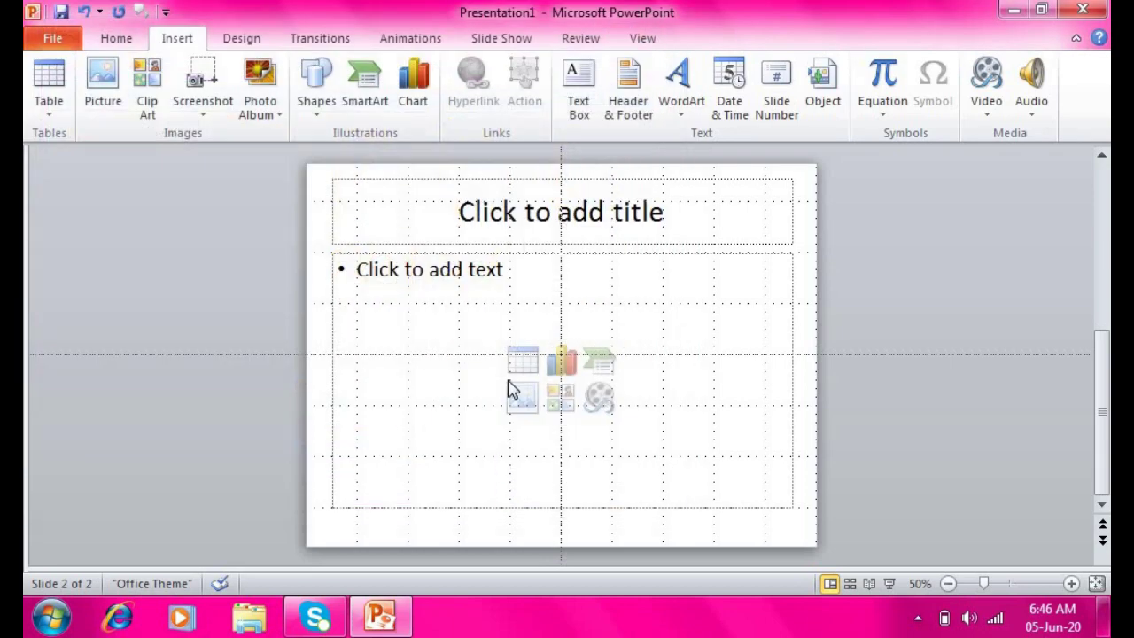
{"action": "left_click_drag", "start_coordinate": [585, 354], "coordinate": [482, 251]}
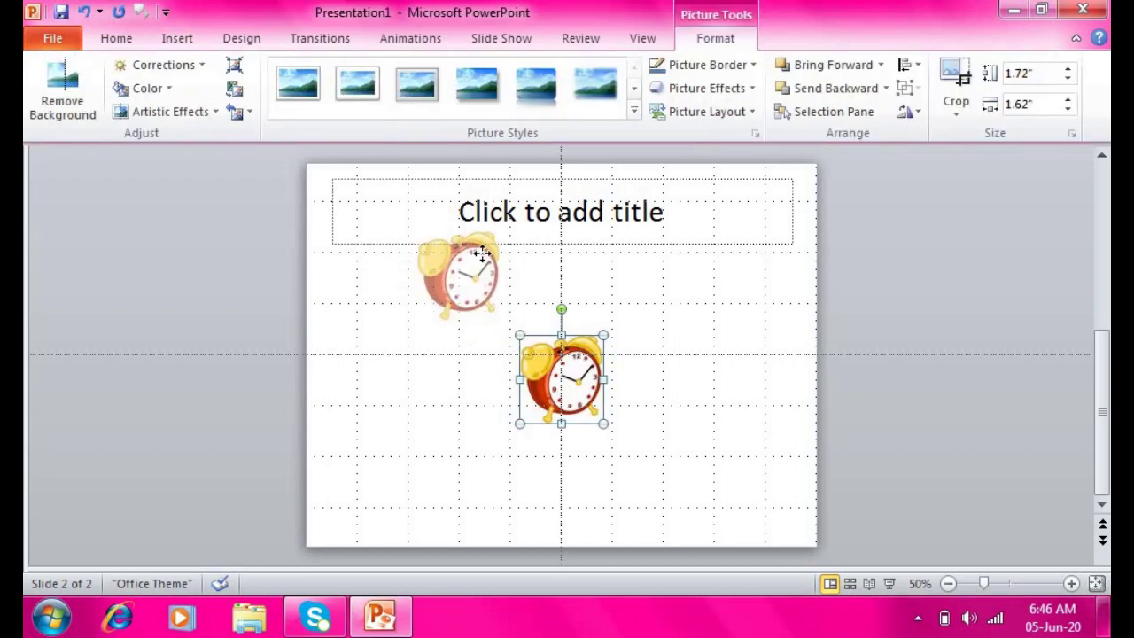
{"action": "left_click_drag", "start_coordinate": [499, 321], "coordinate": [694, 525]}
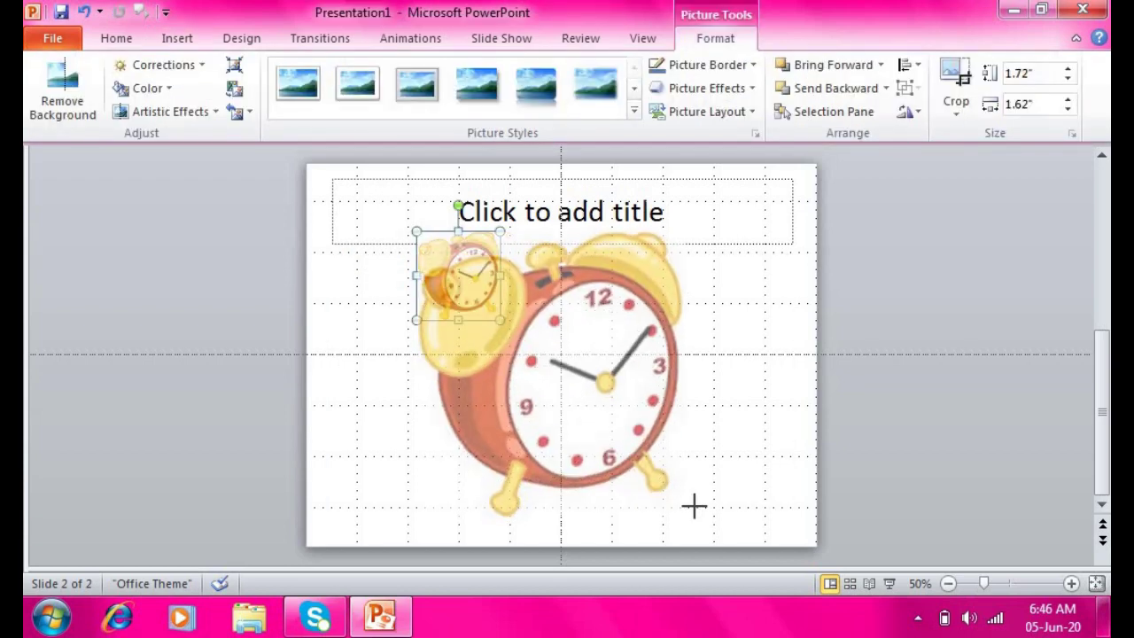
{"action": "left_click_drag", "start_coordinate": [614, 433], "coordinate": [615, 409]}
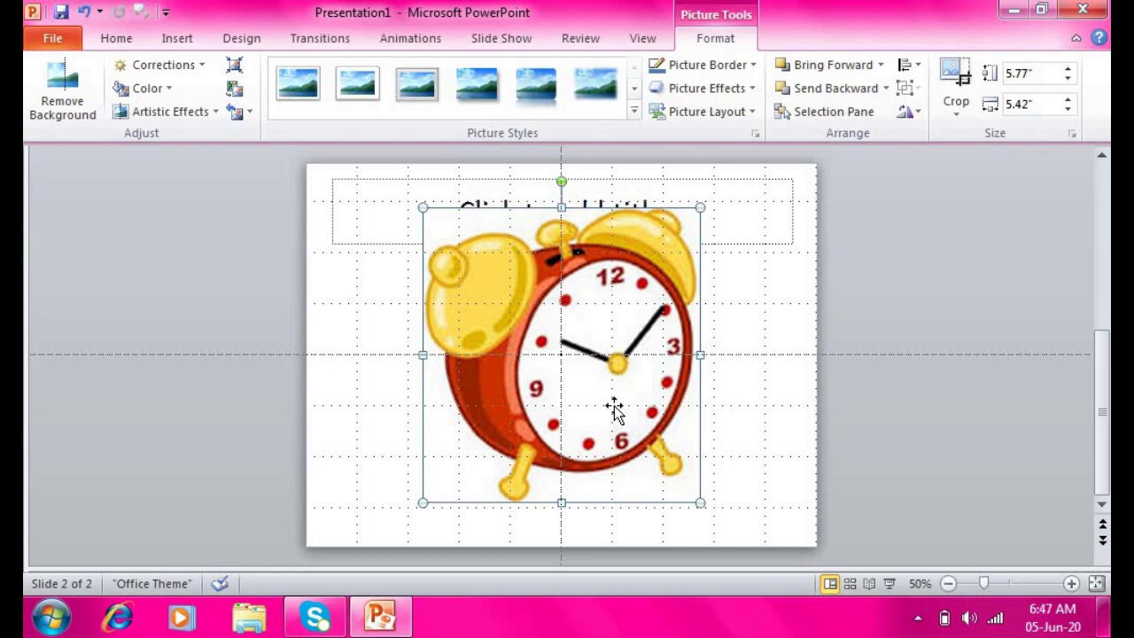
- Add slide 3 with the drum picture download (7), enlarged to 5.25" square
{"action": "key", "text": "ctrl+m"}
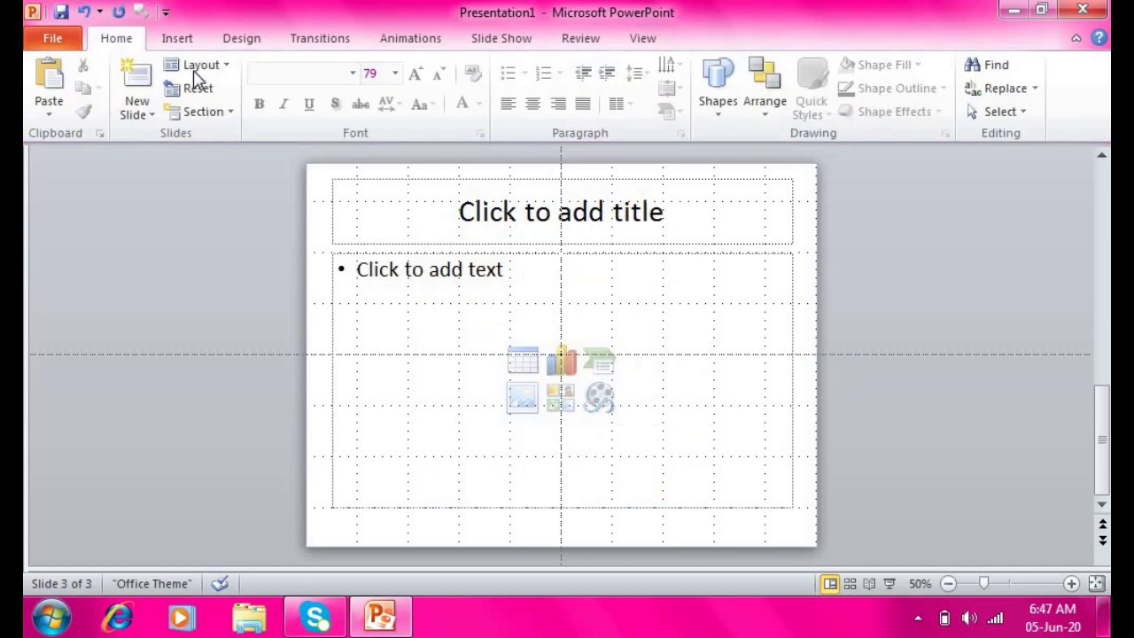
{"action": "left_click", "coordinate": [194, 40]}
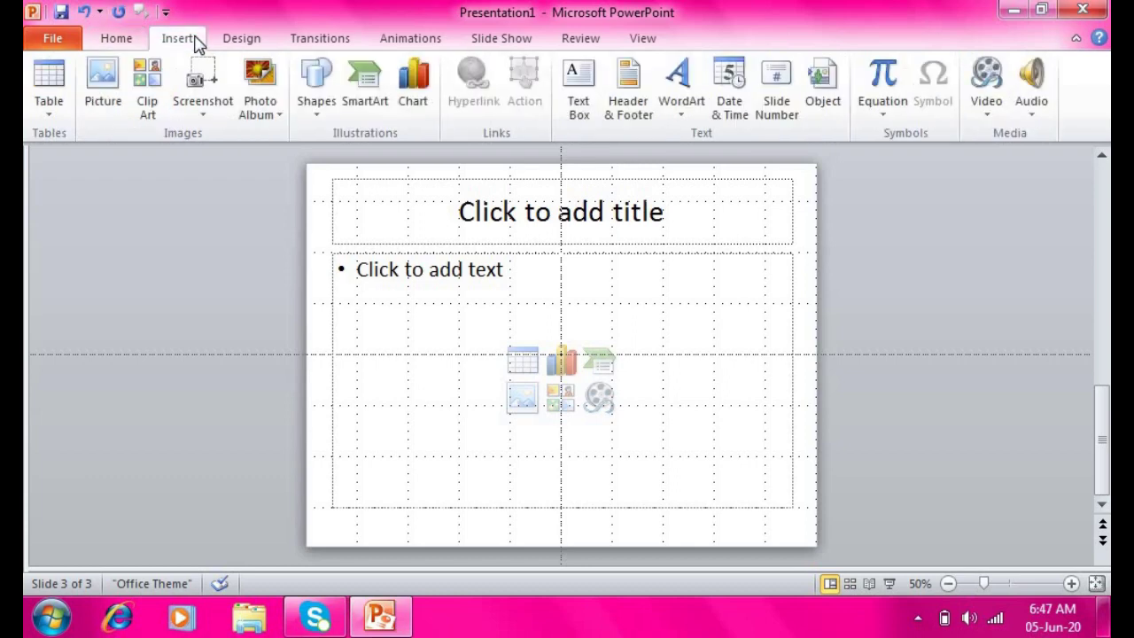
{"action": "left_click", "coordinate": [102, 97]}
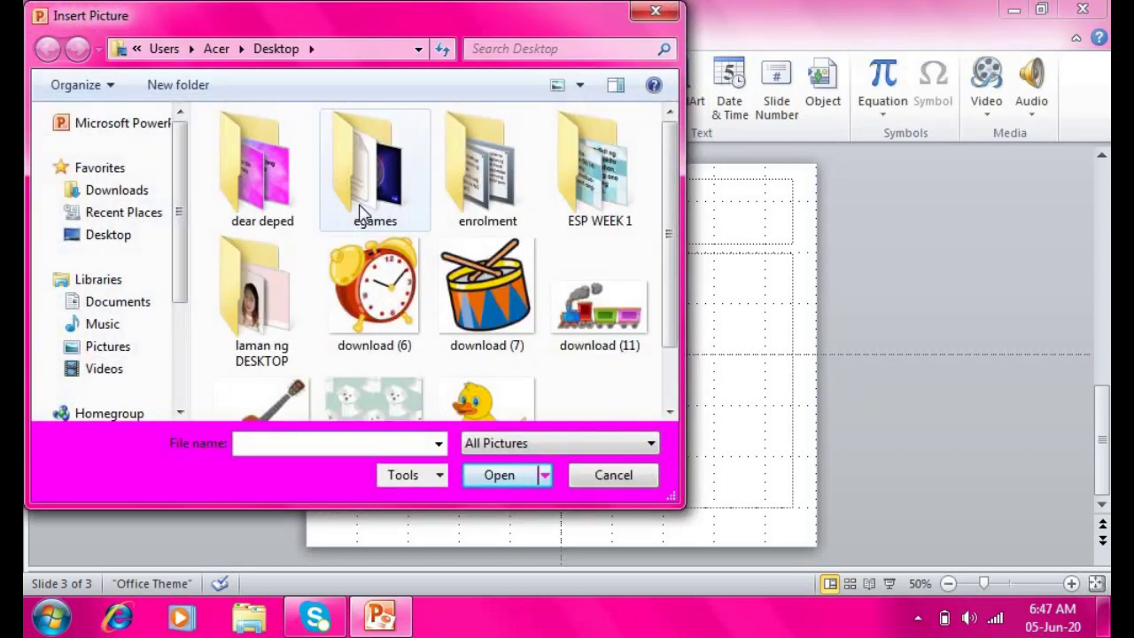
{"action": "left_click", "coordinate": [496, 326]}
{"action": "left_click", "coordinate": [487, 475]}
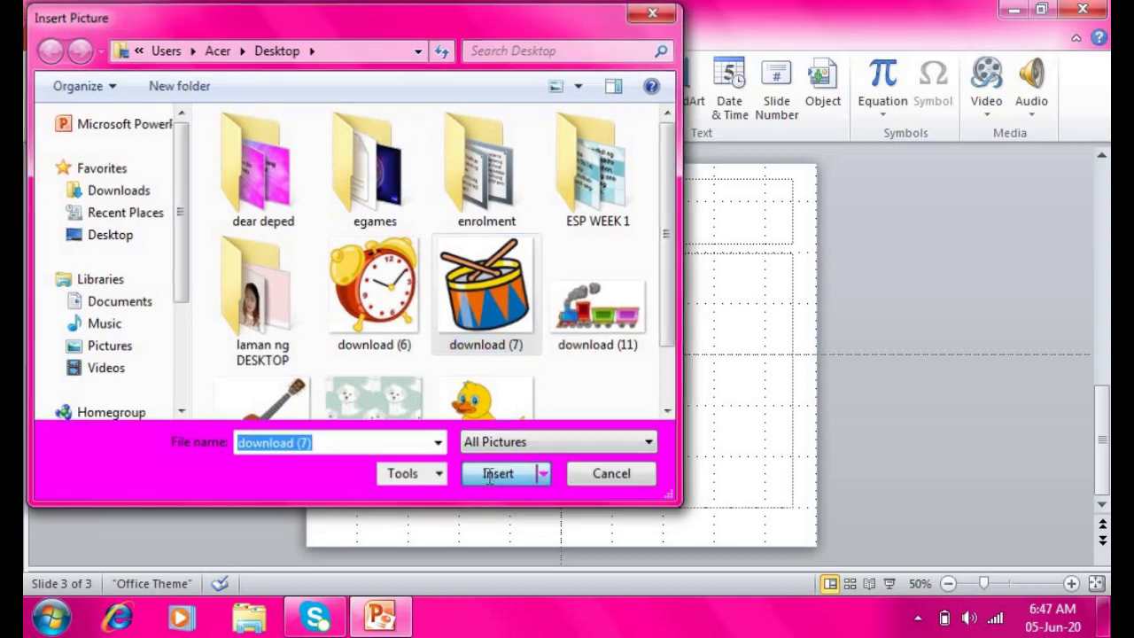
{"action": "left_click_drag", "start_coordinate": [561, 377], "coordinate": [484, 254]}
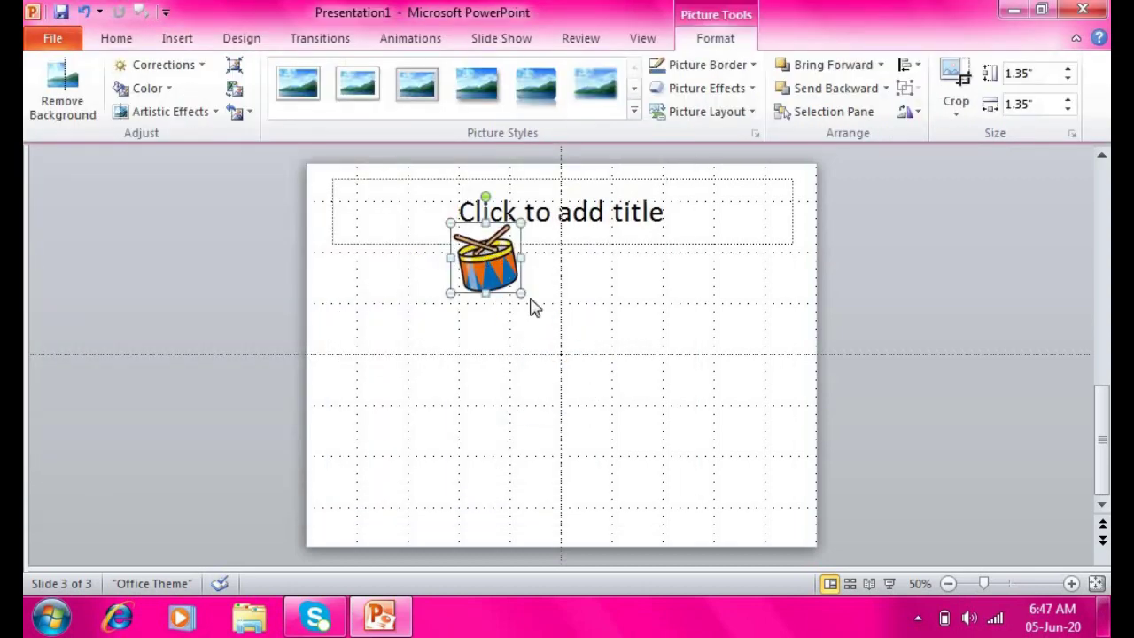
{"action": "mouse_move", "coordinate": [521, 295]}
{"action": "left_mouse_down"}
{"action": "mouse_move", "coordinate": [696, 451]}
{"action": "mouse_move", "coordinate": [718, 491]}
{"action": "left_mouse_up"}
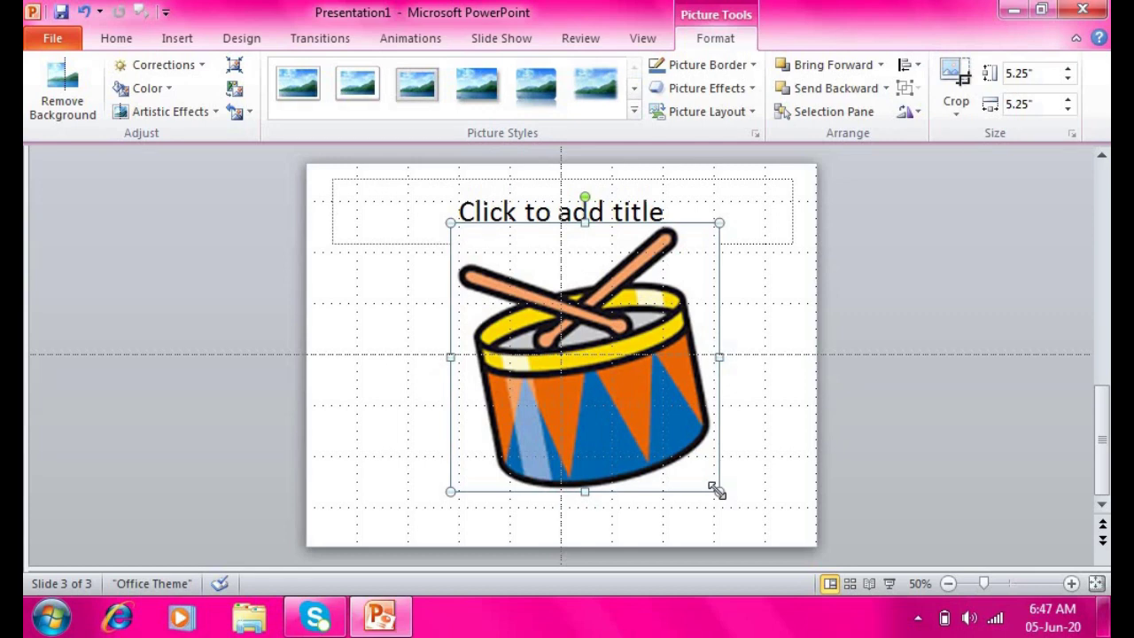
- Add slide 4 with the train picture download (11), moved up and enlarged
{"action": "key", "text": "ctrl+m"}
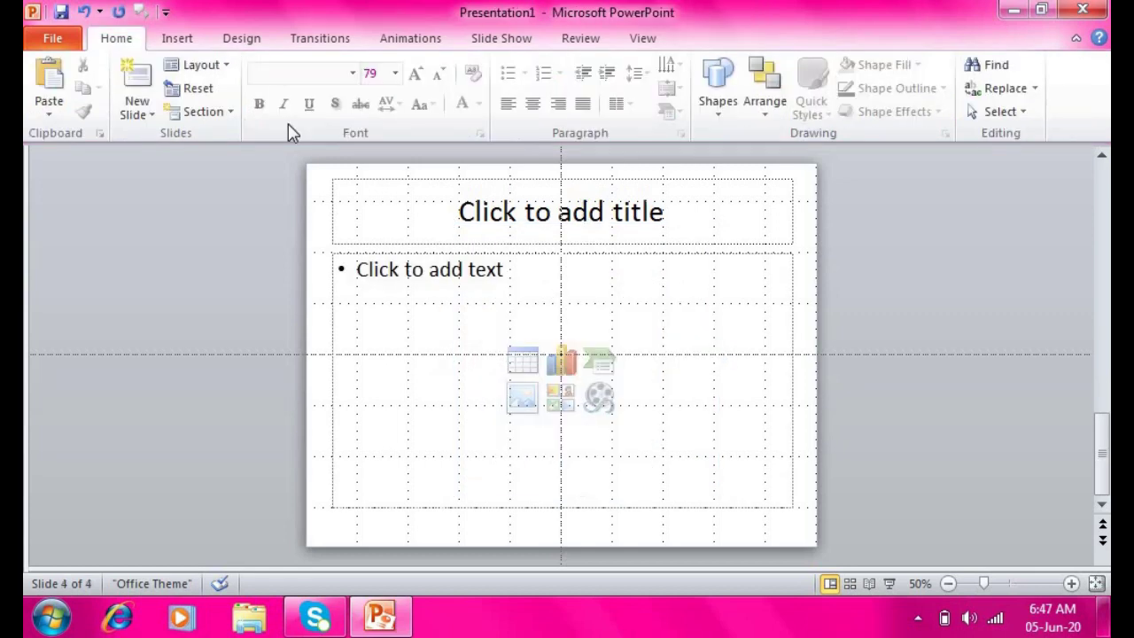
{"action": "left_click", "coordinate": [182, 40]}
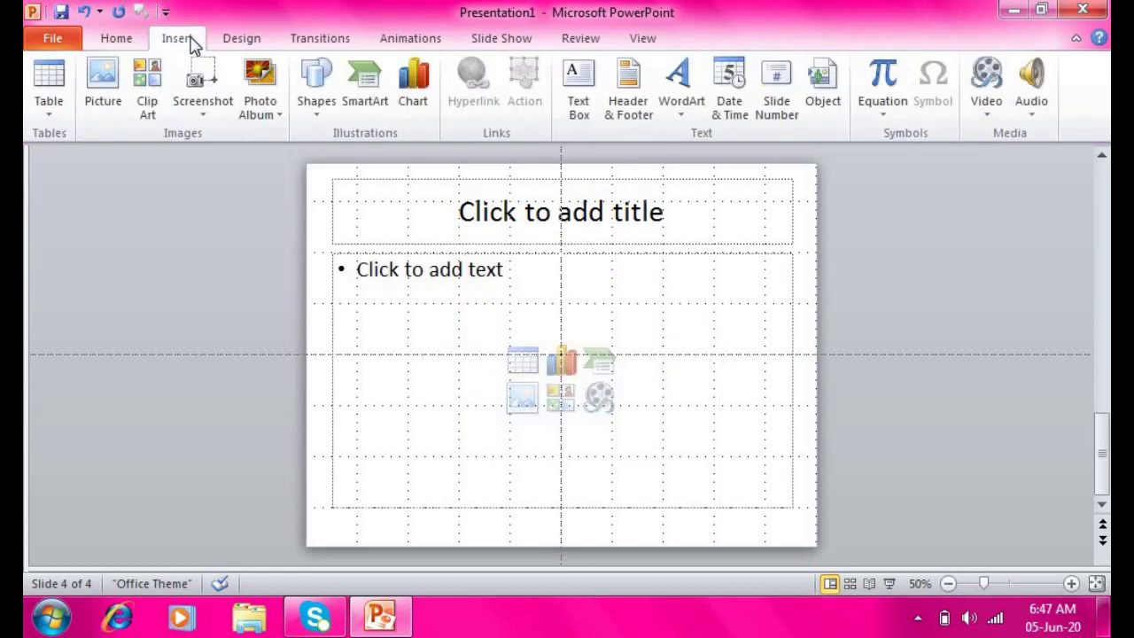
{"action": "left_click", "coordinate": [103, 84]}
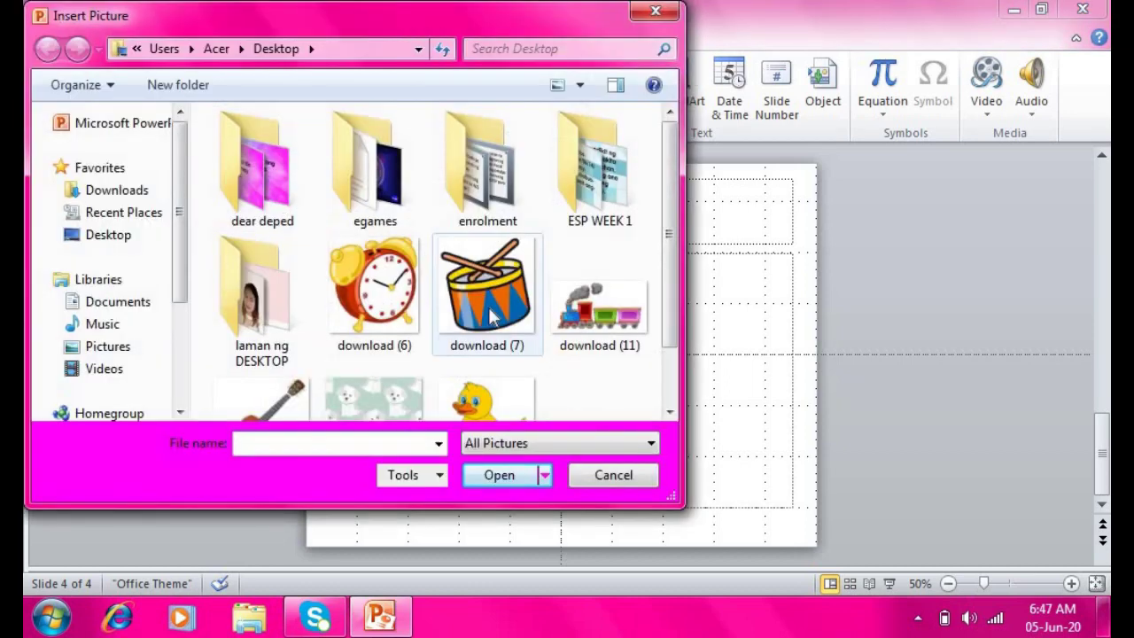
{"action": "left_click", "coordinate": [590, 317]}
{"action": "left_click", "coordinate": [490, 475]}
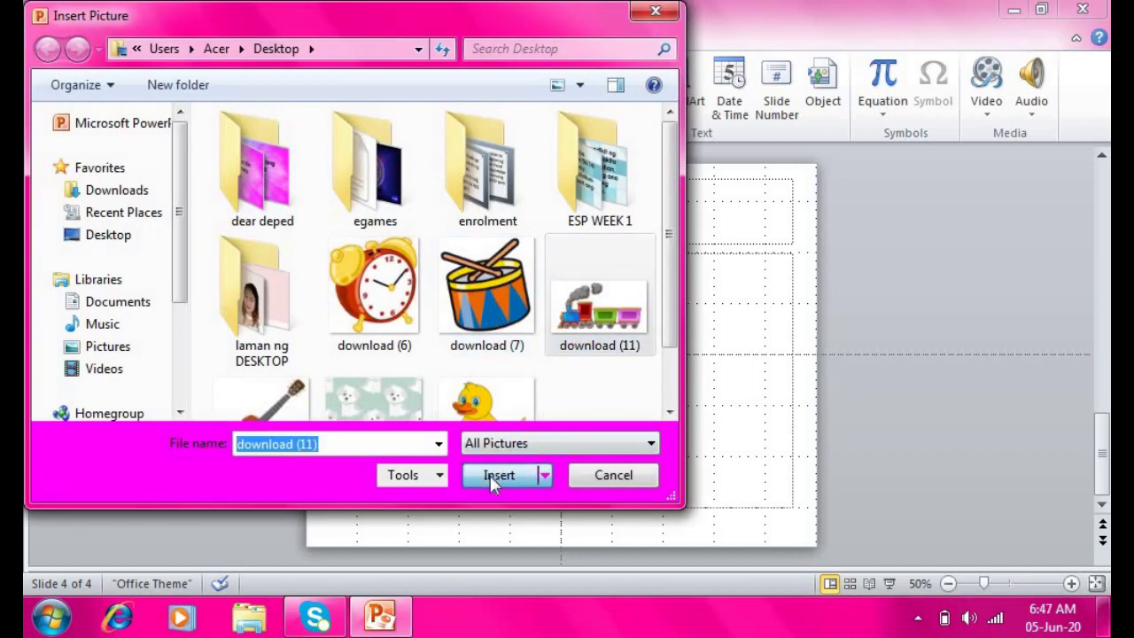
{"action": "left_click_drag", "start_coordinate": [593, 375], "coordinate": [498, 273]}
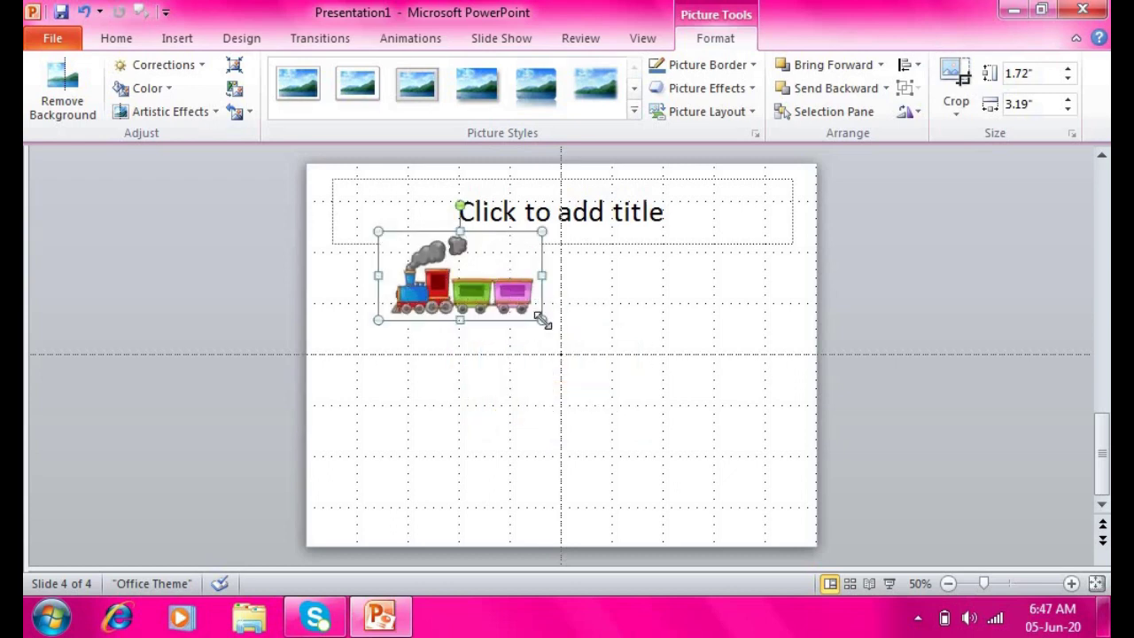
{"action": "mouse_move", "coordinate": [544, 320]}
{"action": "left_mouse_down"}
{"action": "mouse_move", "coordinate": [739, 443]}
{"action": "mouse_move", "coordinate": [746, 461]}
{"action": "left_mouse_up"}
- Add slide 5 with the duck picture, moved to the upper left and enlarged to 6" by 6"
{"action": "key", "text": "ctrl+m"}
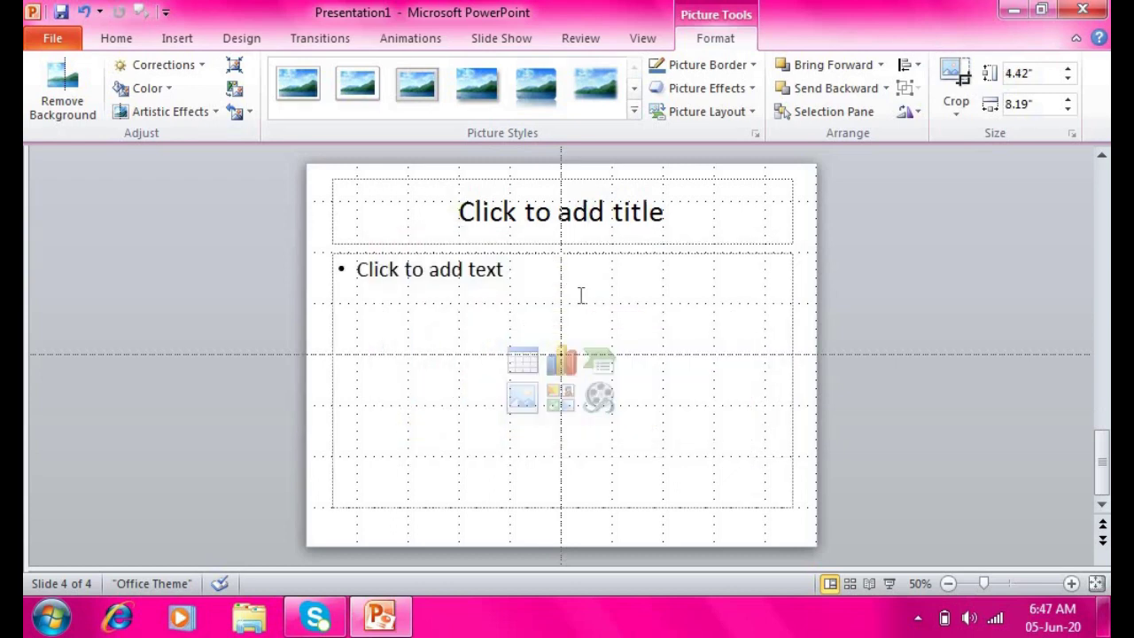
{"action": "left_click", "coordinate": [179, 40]}
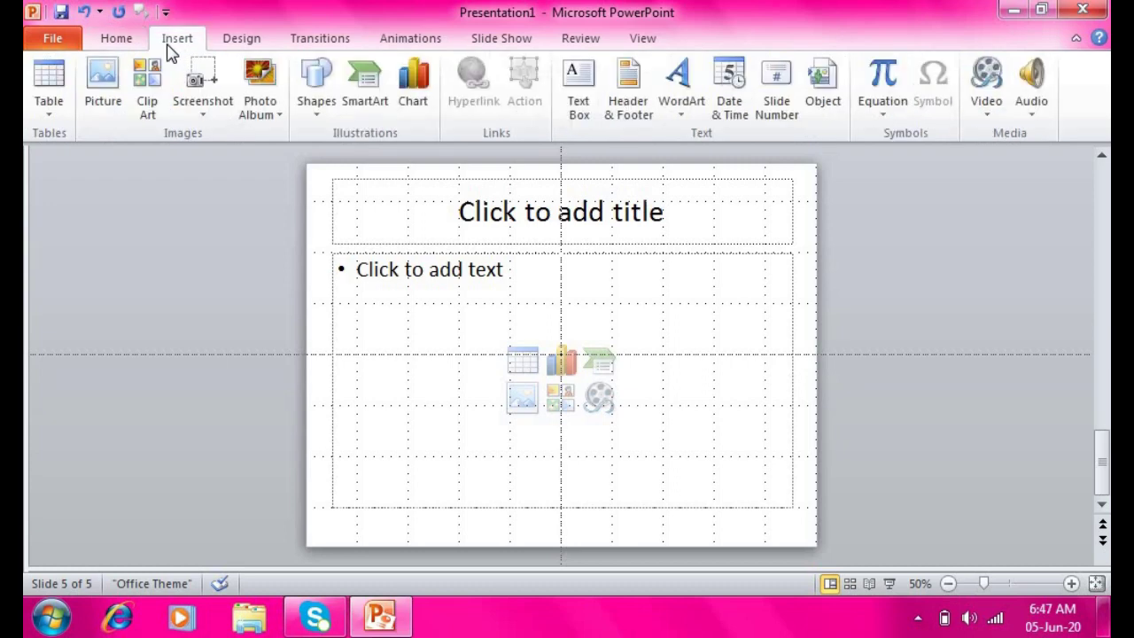
{"action": "left_click", "coordinate": [118, 96]}
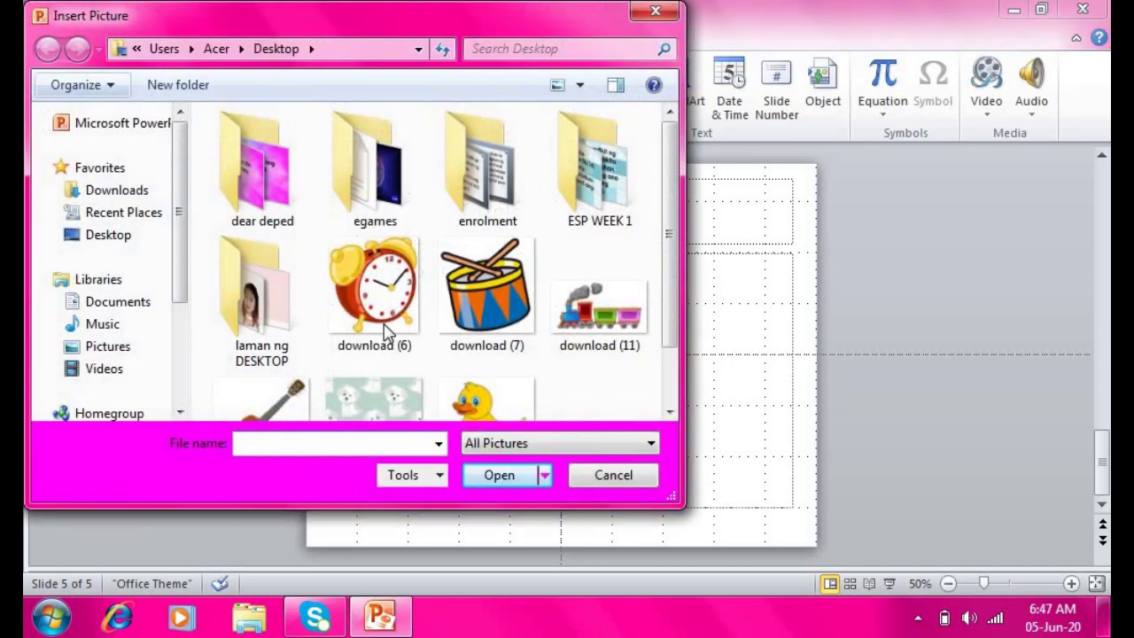
{"action": "left_click", "coordinate": [492, 412]}
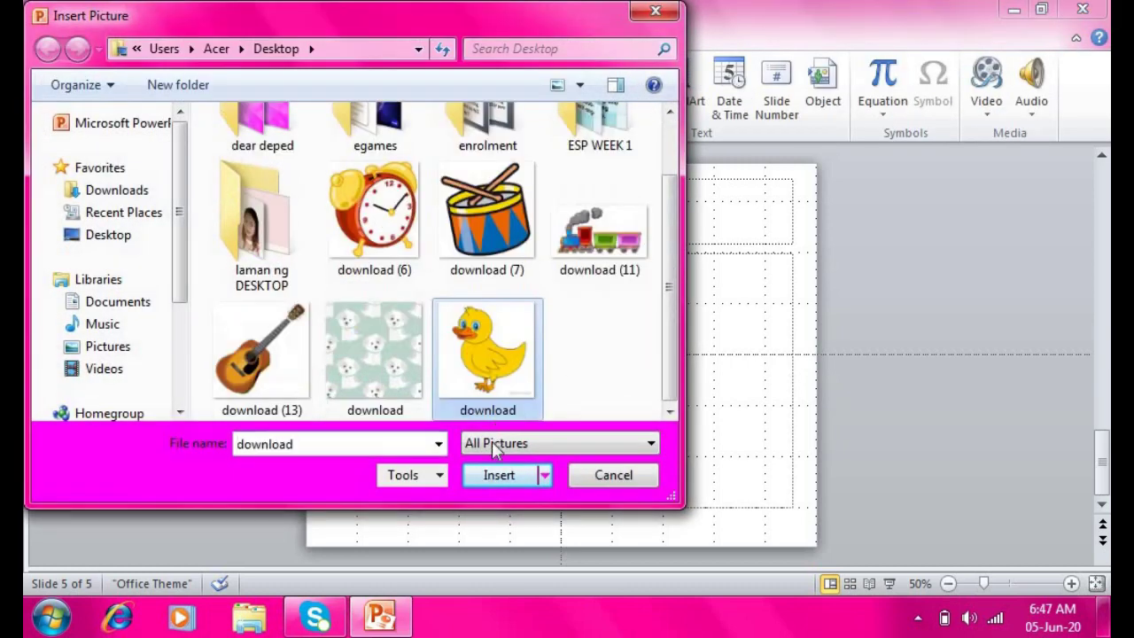
{"action": "left_click", "coordinate": [499, 476]}
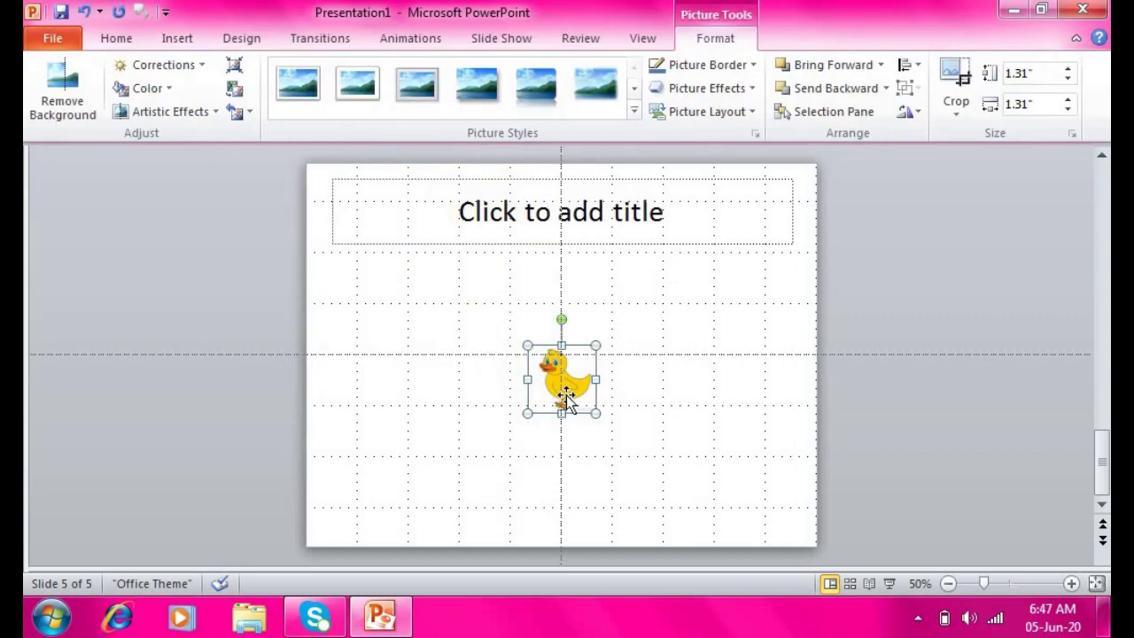
{"action": "left_click_drag", "start_coordinate": [562, 397], "coordinate": [451, 262]}
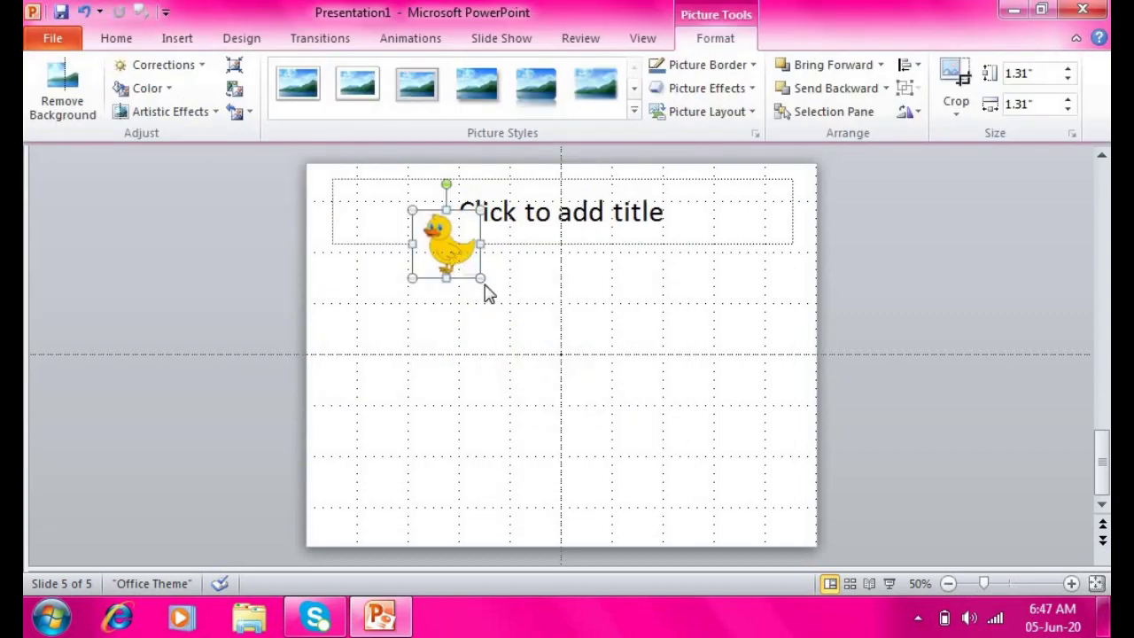
{"action": "left_click_drag", "start_coordinate": [720, 470], "coordinate": [722, 476]}
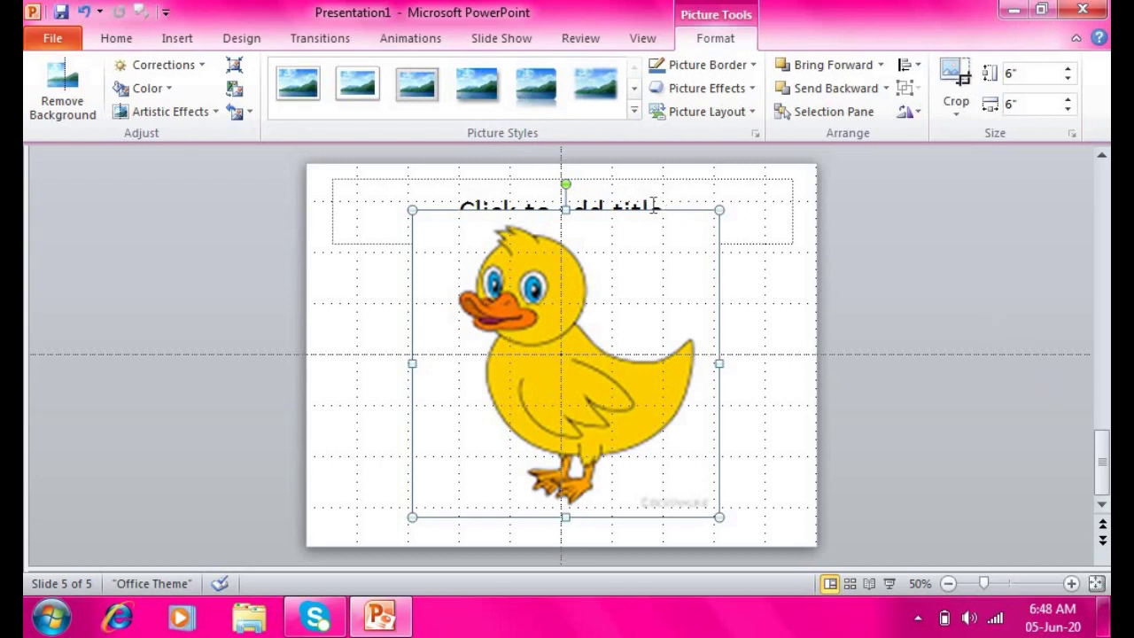
- Start recording the slide show with narration from the first slide
{"action": "left_click", "coordinate": [502, 38]}
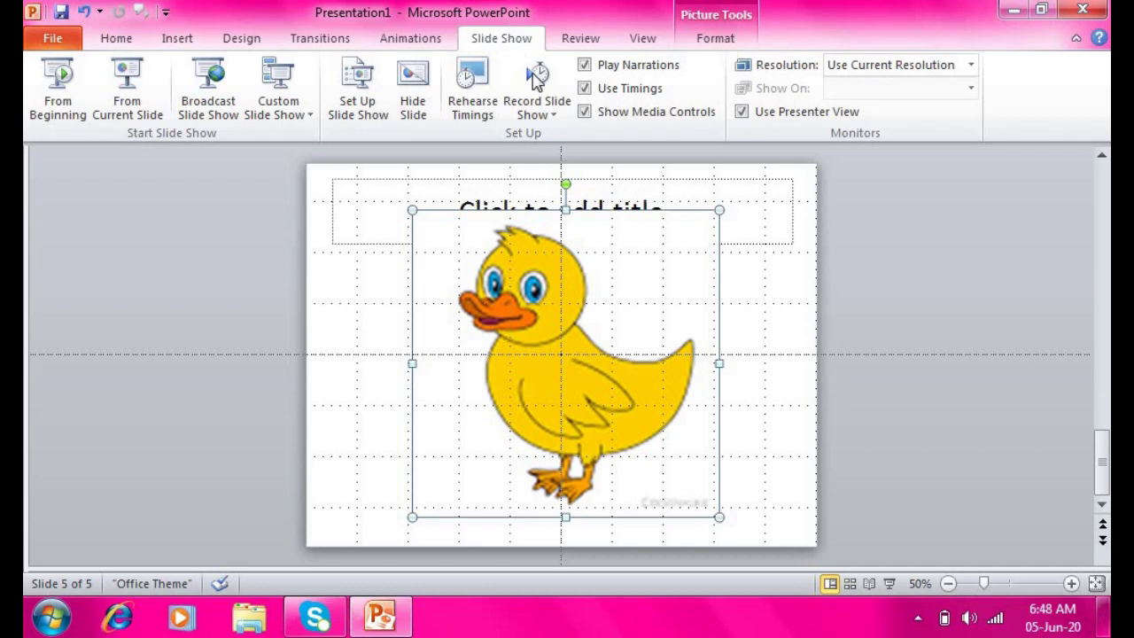
{"action": "left_click", "coordinate": [542, 113]}
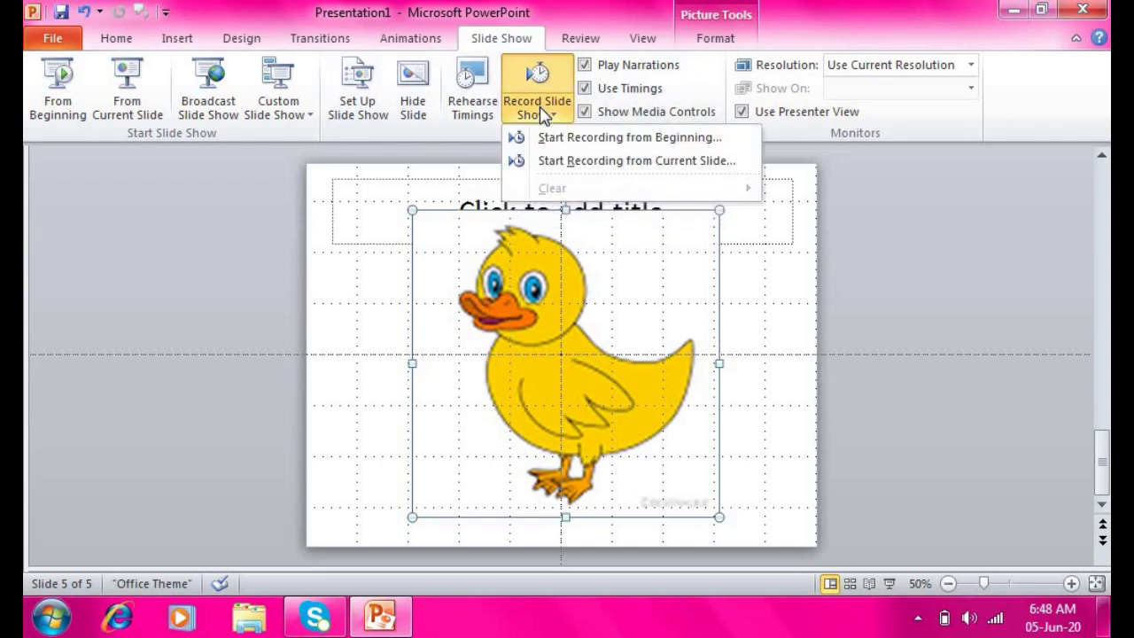
{"action": "left_click", "coordinate": [568, 137]}
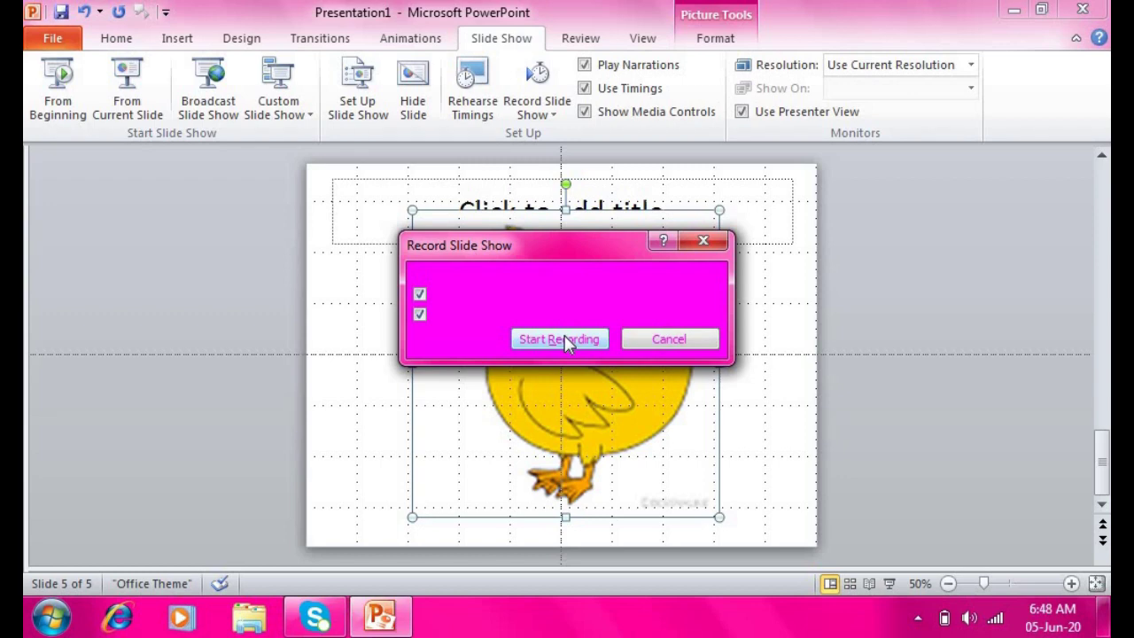
{"action": "left_click", "coordinate": [567, 344]}
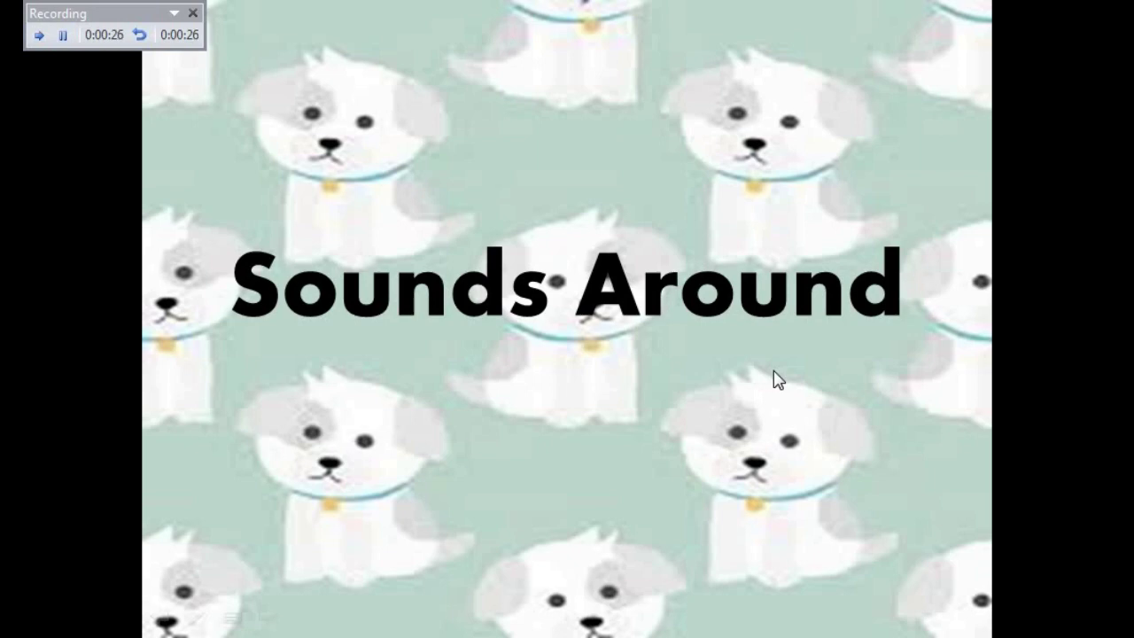
- Narrate each slide while advancing through the clock, drum, train and duck slides
{"action": "left_click", "coordinate": [774, 371]}
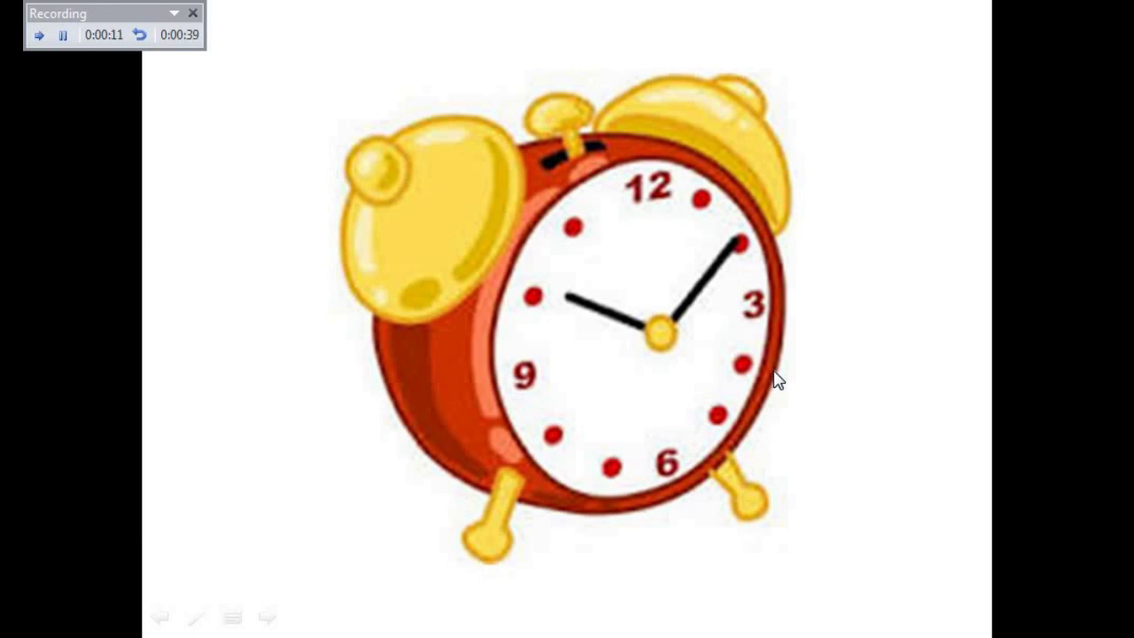
{"action": "left_click", "coordinate": [858, 396]}
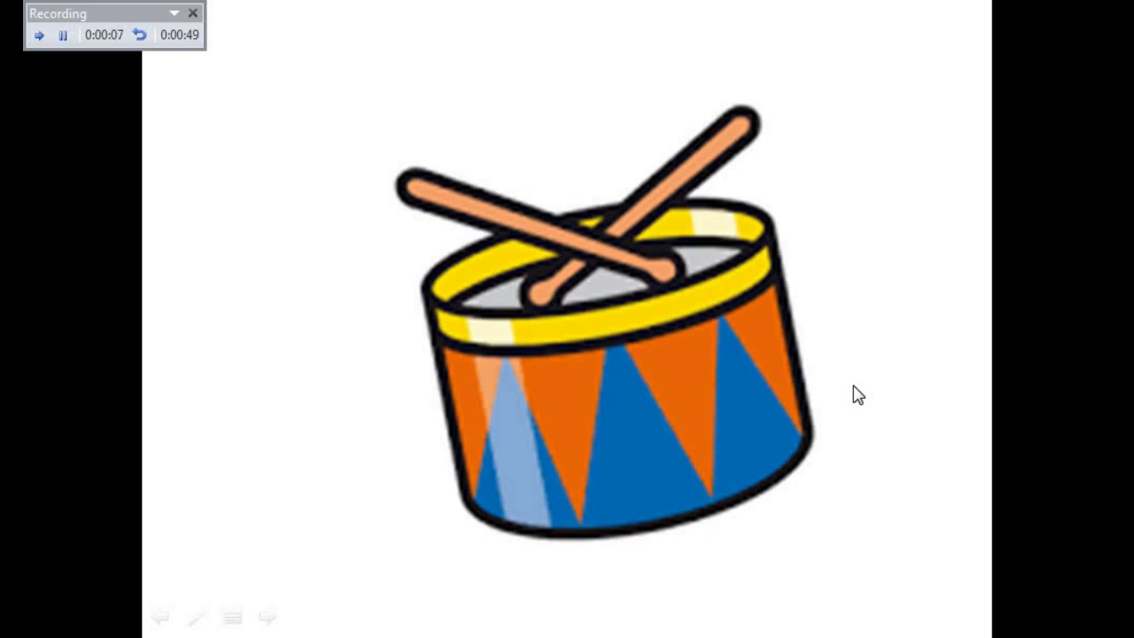
{"action": "left_click", "coordinate": [853, 387]}
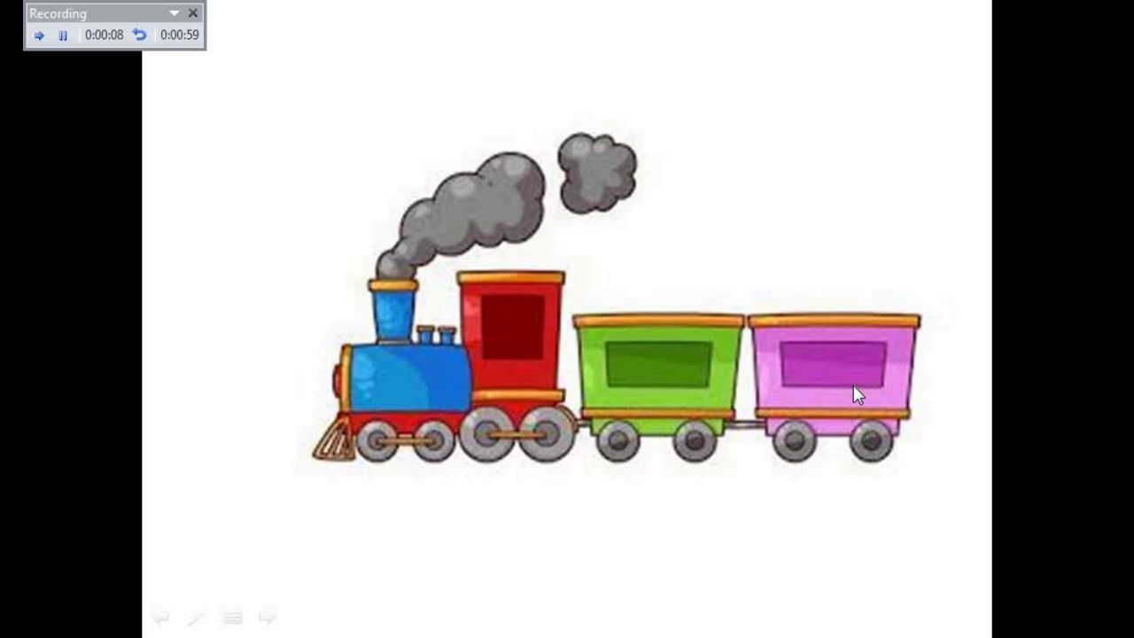
{"action": "left_click", "coordinate": [854, 388]}
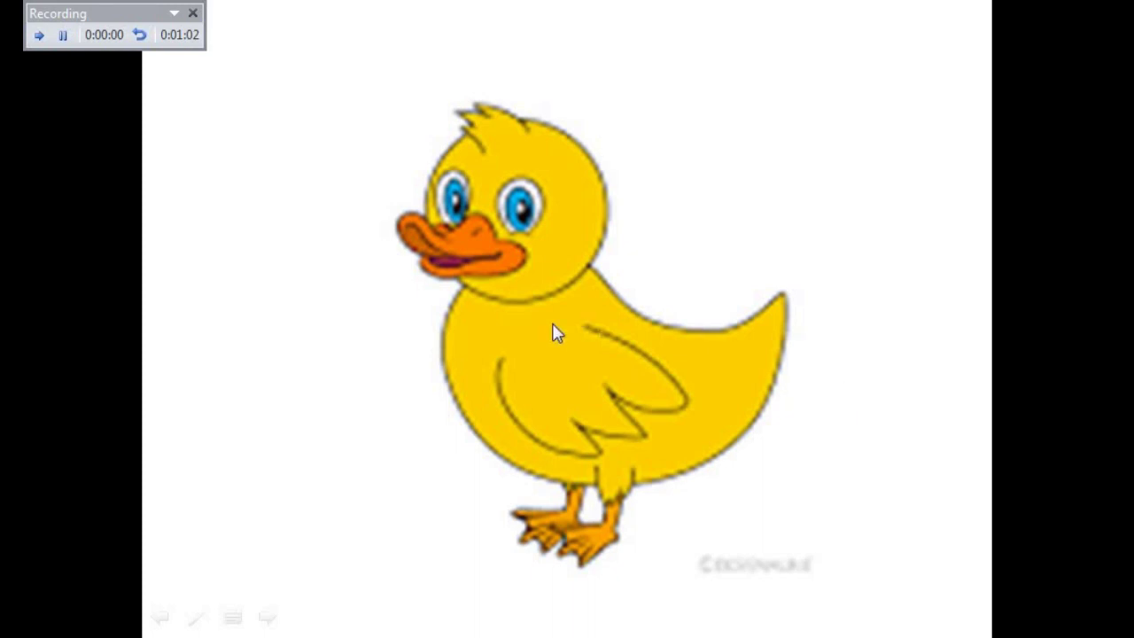
- End the recording so the slides keep timings of 00:27, 00:14, 00:09, 00:11 and 00:01
{"action": "left_click", "coordinate": [192, 17]}
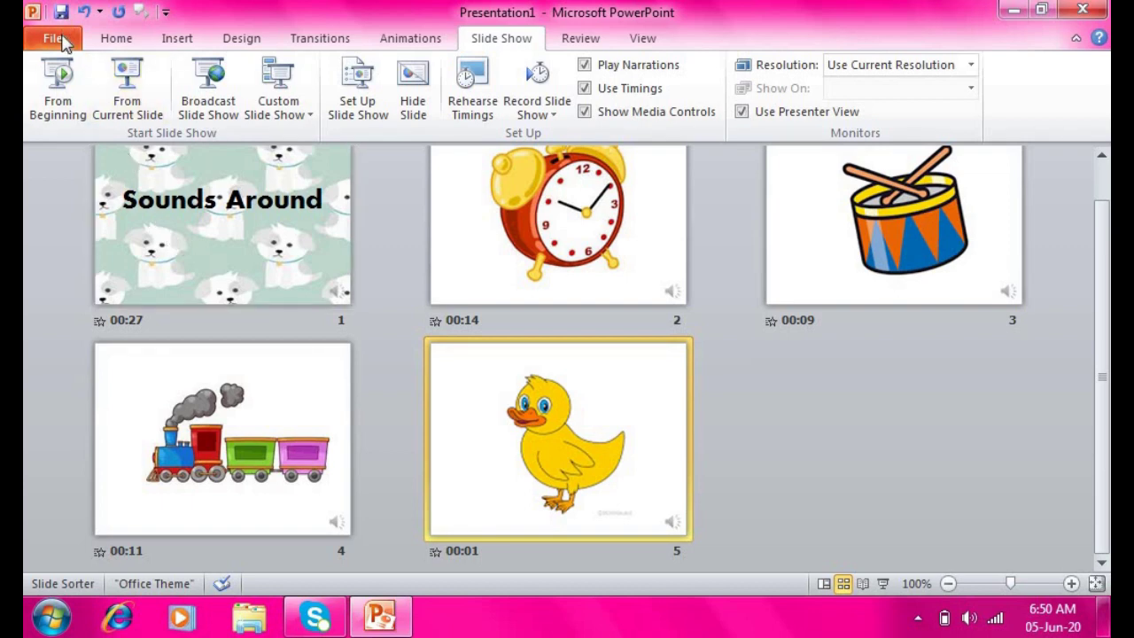
- Save the deck to the Desktop as the Windows Media Video 'Sounds Around.wmv'
{"action": "left_click", "coordinate": [55, 39]}
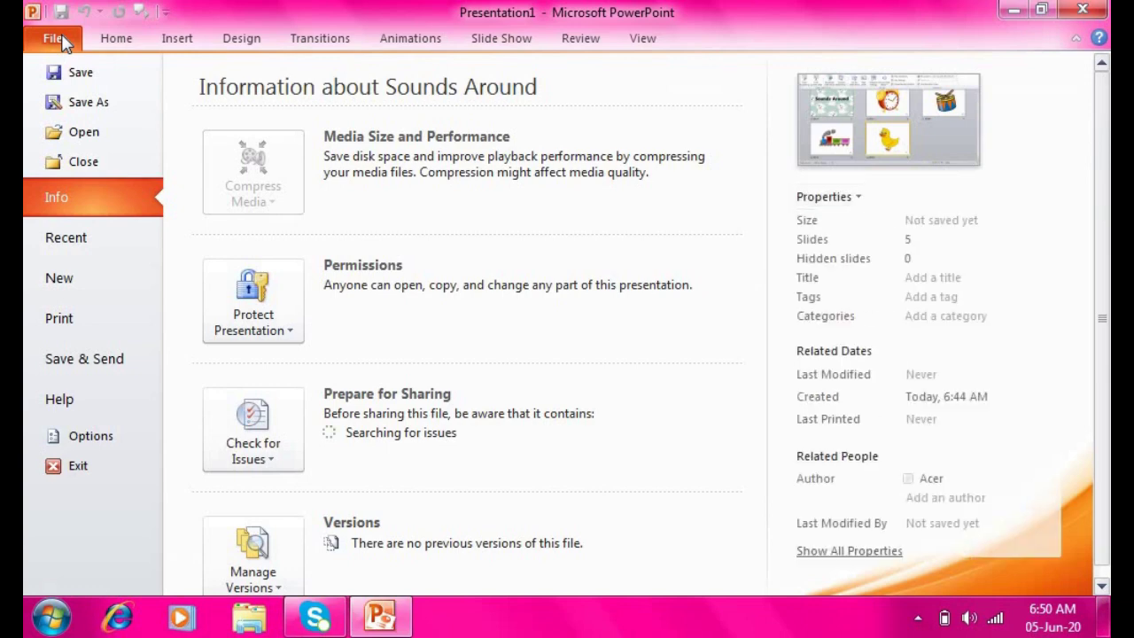
{"action": "key", "text": "Escape"}
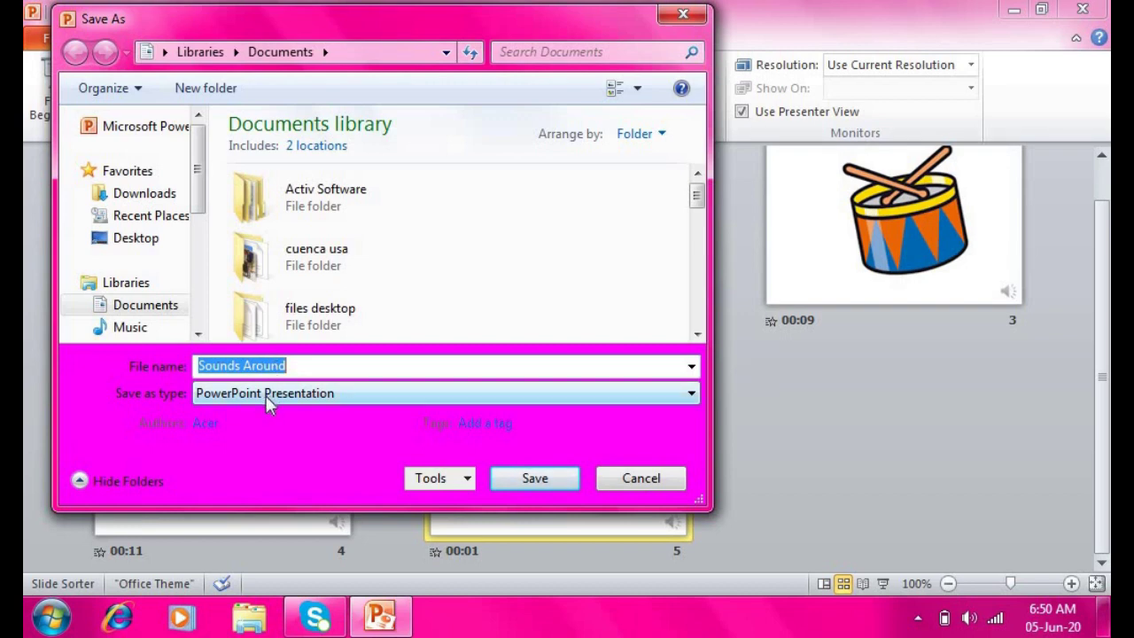
{"action": "left_click", "coordinate": [266, 395]}
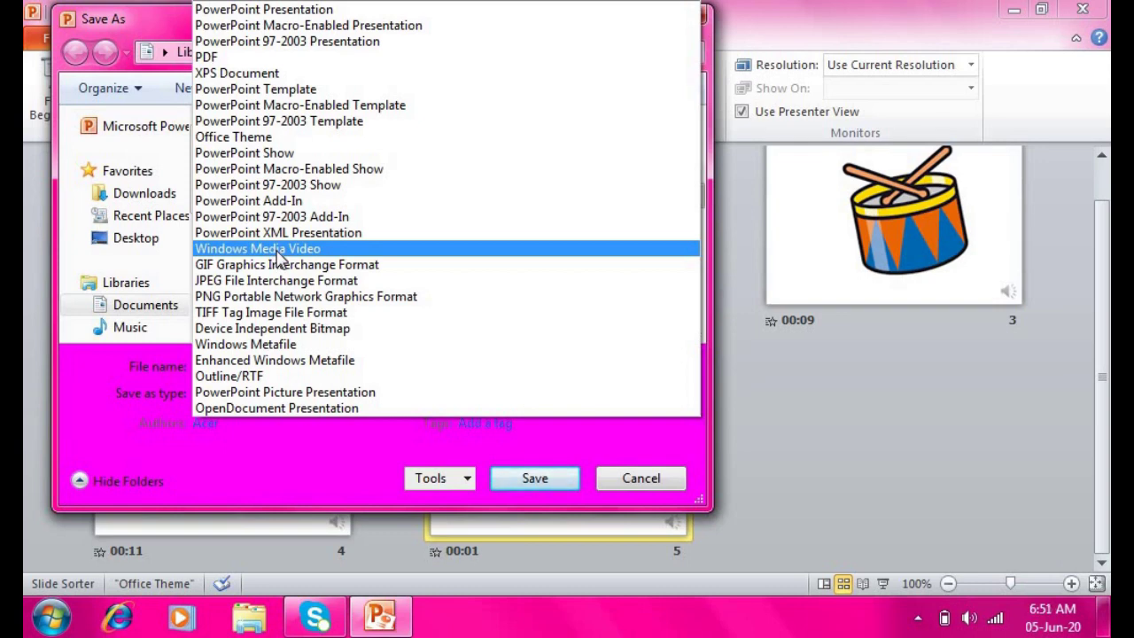
{"action": "left_click", "coordinate": [277, 251]}
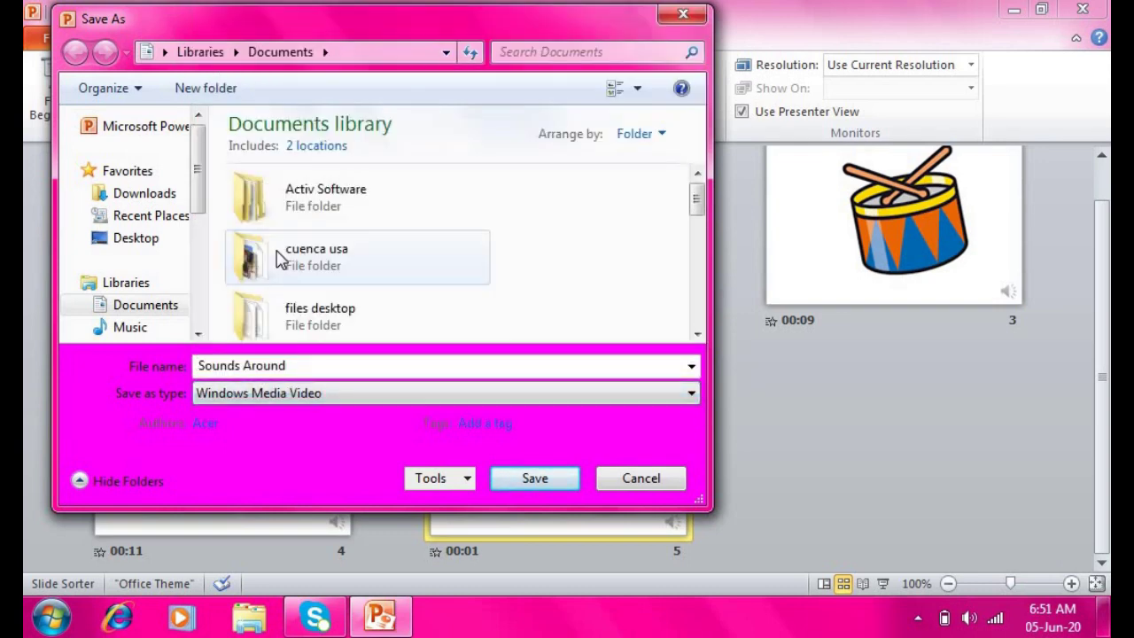
{"action": "left_click", "coordinate": [446, 51]}
{"action": "left_click", "coordinate": [426, 78]}
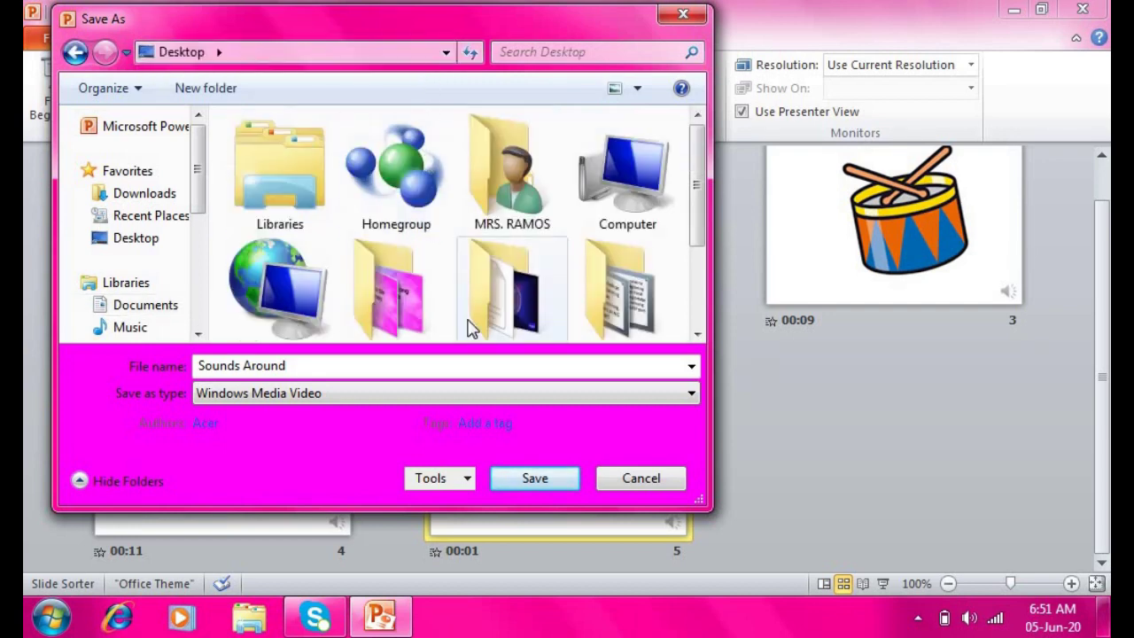
{"action": "left_click", "coordinate": [522, 479]}
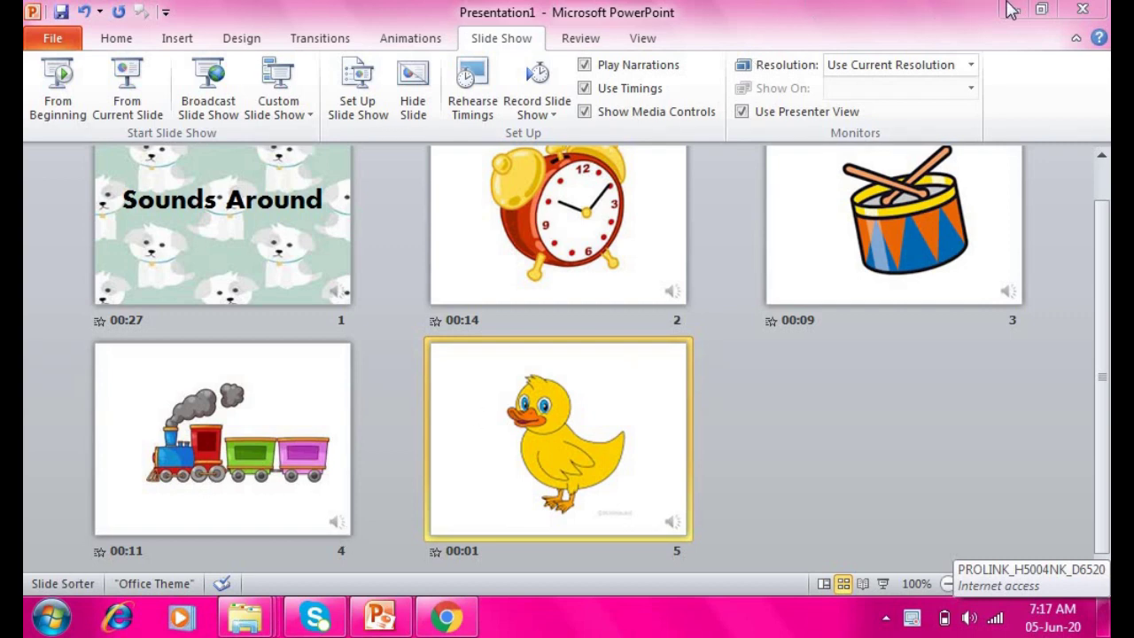
- Minimize PowerPoint, open the Sounds Around video from the desktop, and dismiss the Windows Media Player setup dialog
{"action": "left_click", "coordinate": [1013, 9]}
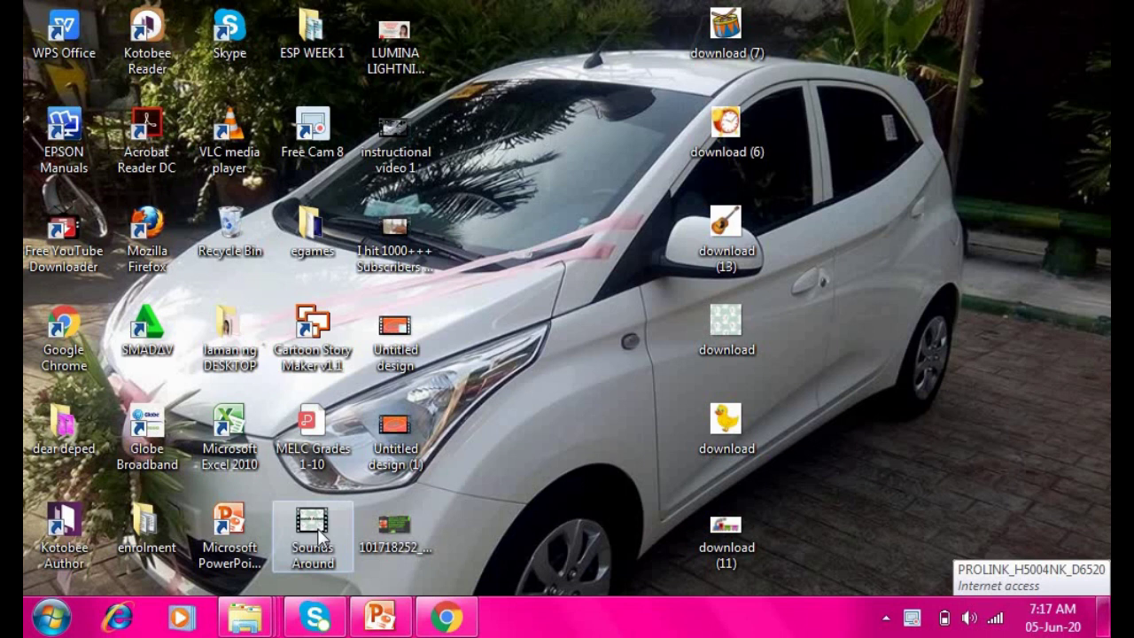
{"action": "double_click", "coordinate": [321, 536]}
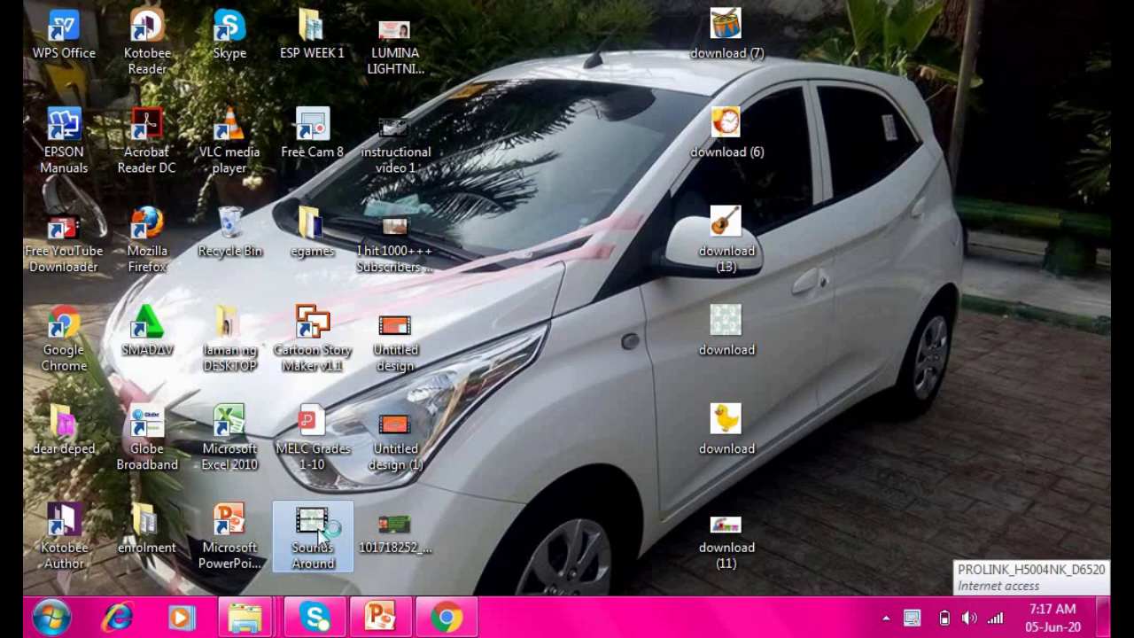
{"action": "double_click", "coordinate": [312, 530]}
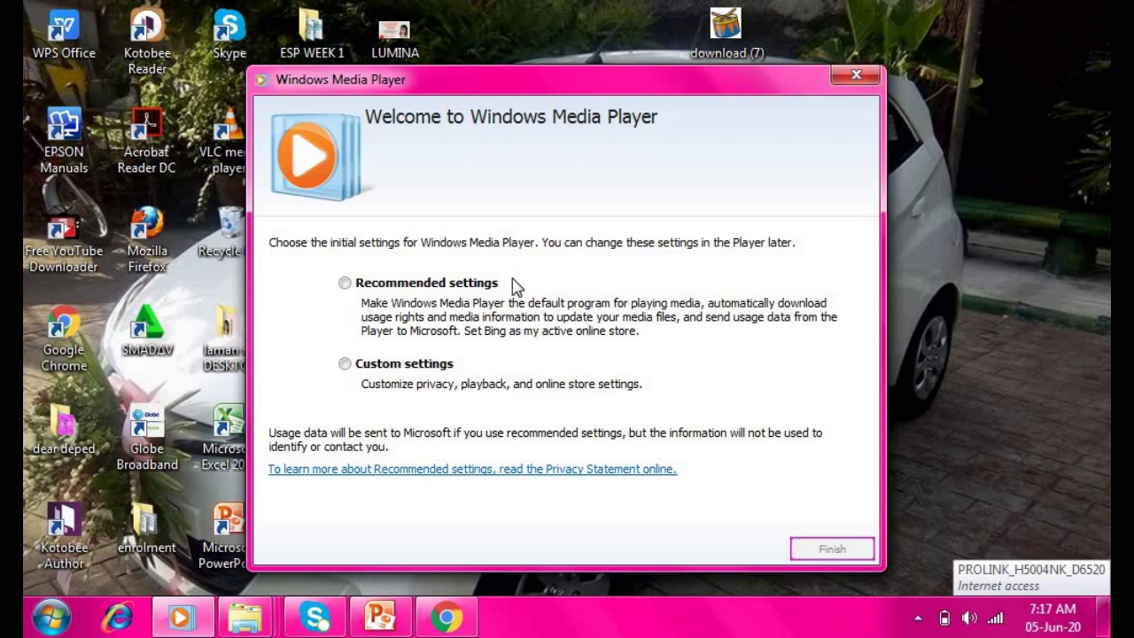
{"action": "key", "text": "alt+F4"}
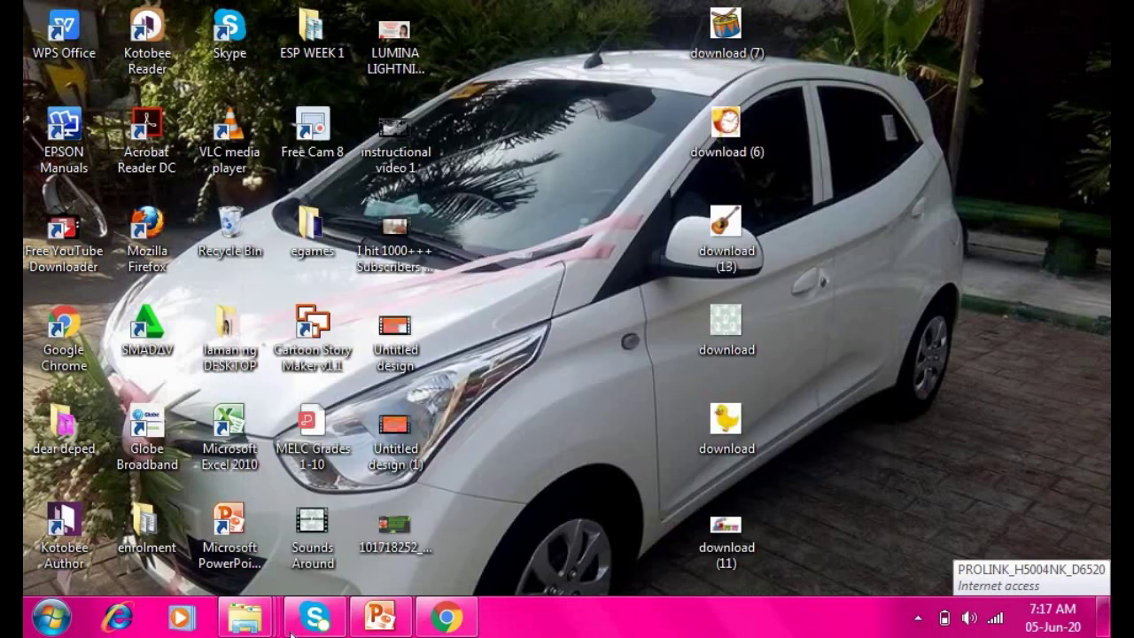
{"action": "double_click", "coordinate": [315, 545]}
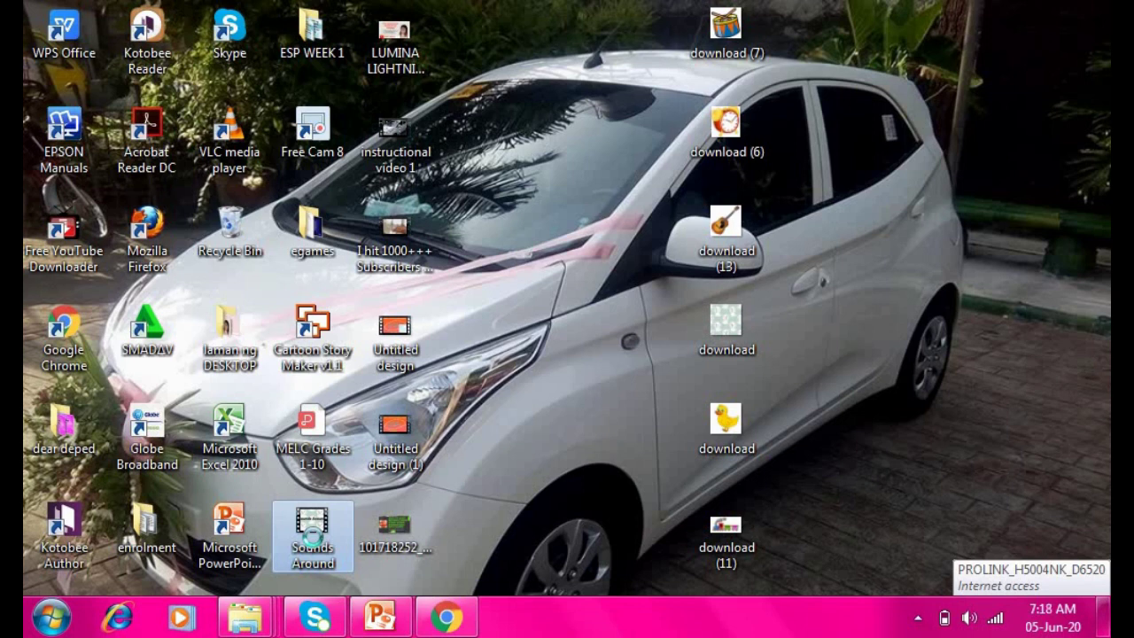
{"action": "right_click", "coordinate": [312, 537]}
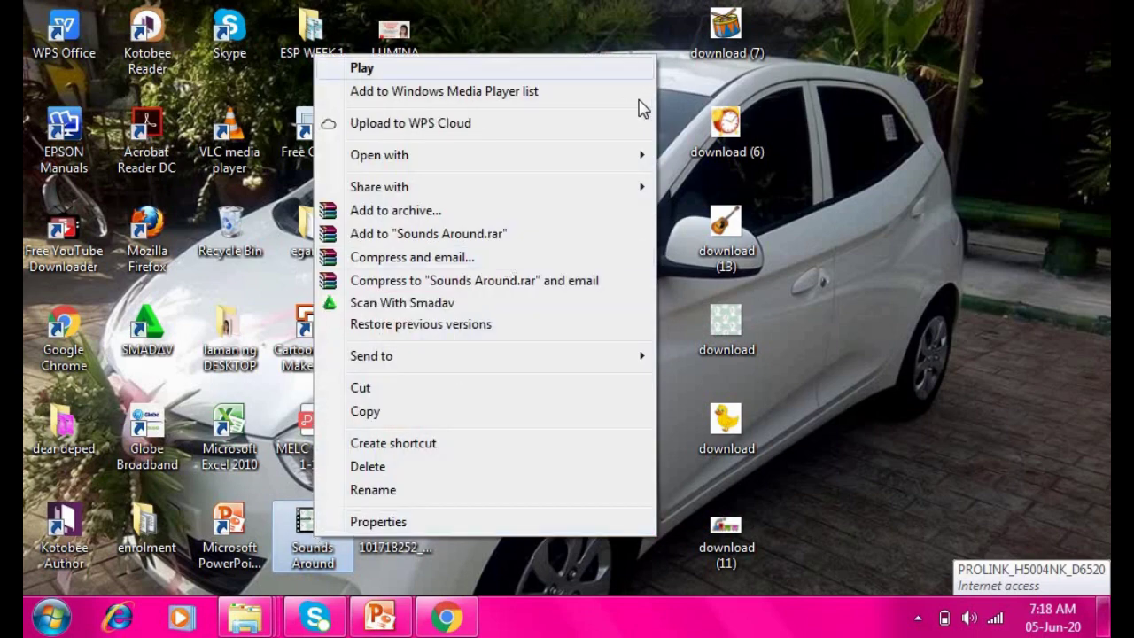
{"action": "mouse_move", "coordinate": [379, 155]}
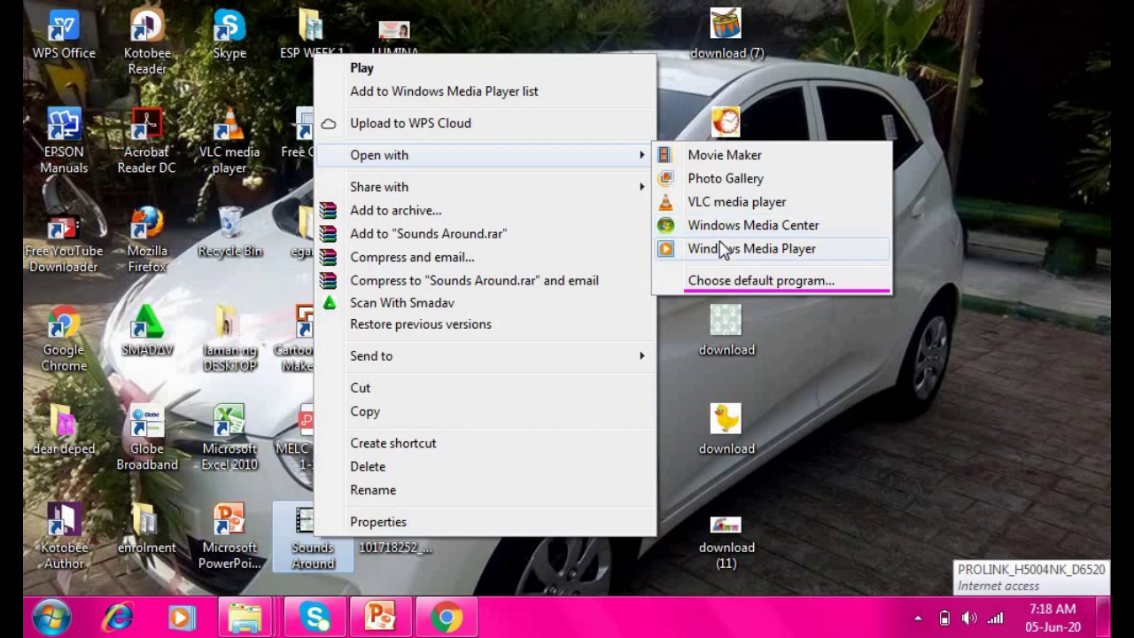
{"action": "left_click", "coordinate": [720, 203]}
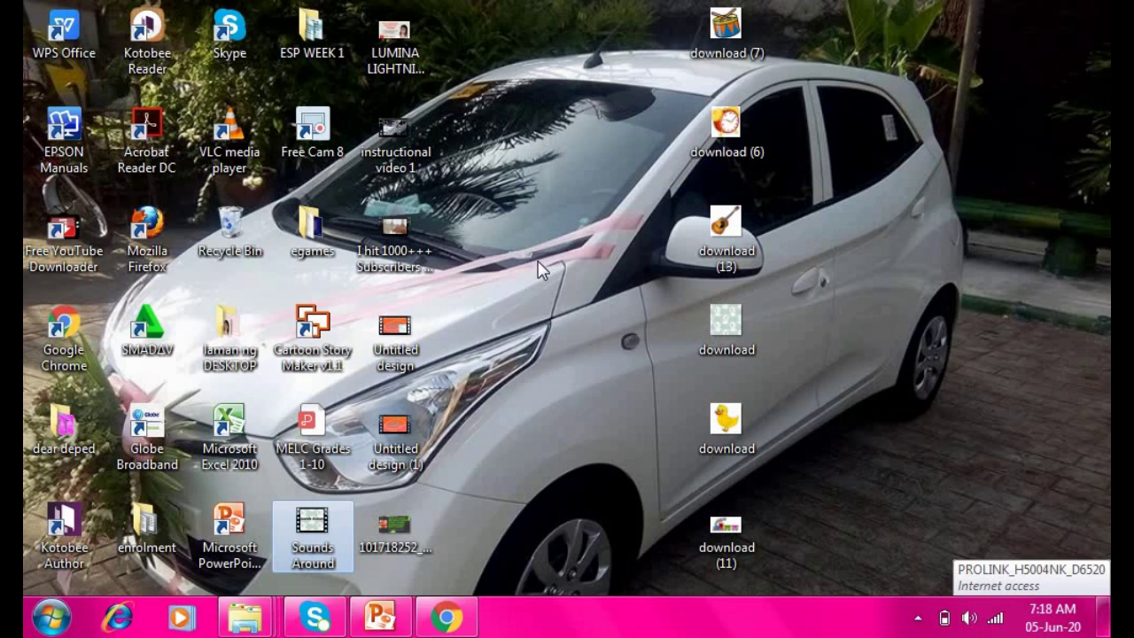
- Play Sounds Around.wmv in VLC and move the player window slightly down
{"action": "key", "text": "Return"}
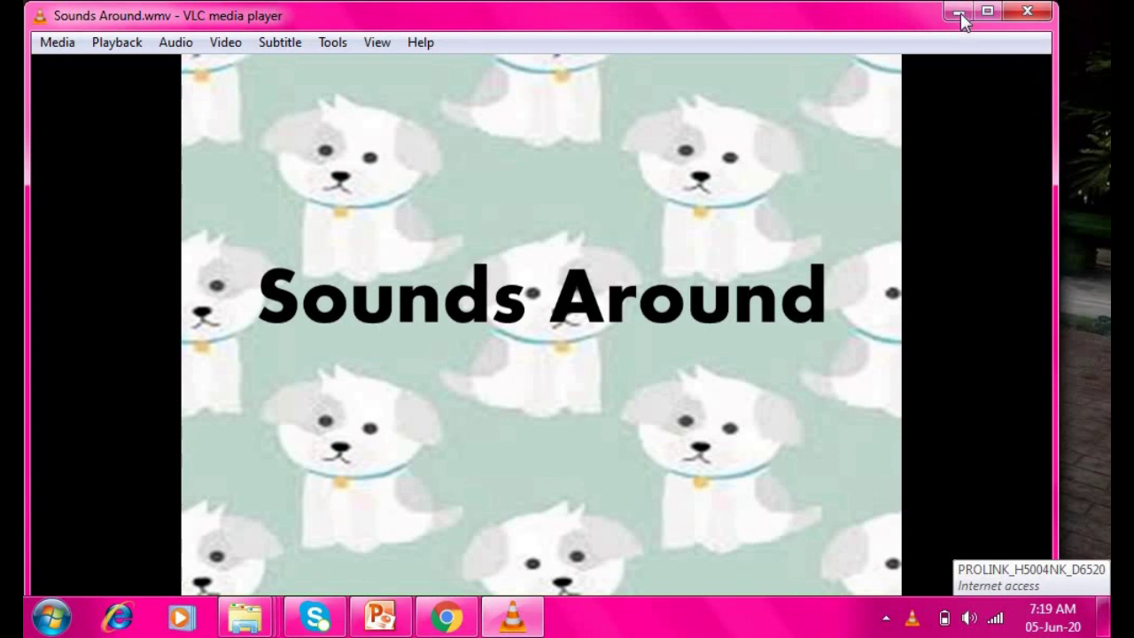
{"action": "mouse_move", "coordinate": [893, 9]}
{"action": "left_mouse_down"}
{"action": "mouse_move", "coordinate": [890, 37]}
{"action": "mouse_move", "coordinate": [935, 15]}
{"action": "left_mouse_up"}
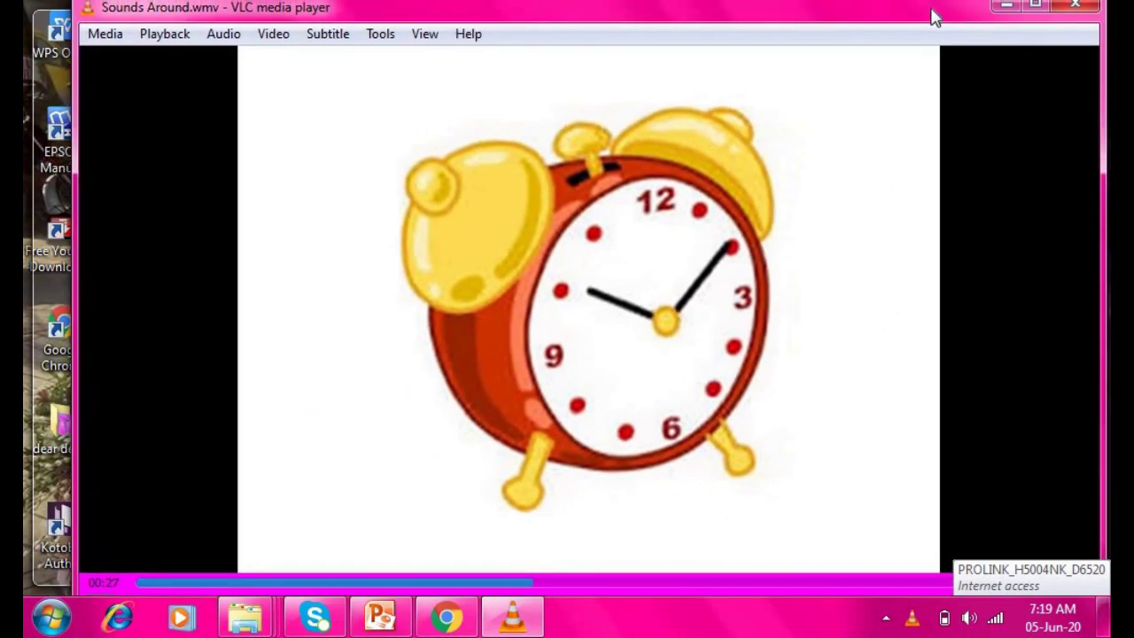
- Maximize the VLC window so Sounds Around.wmv plays filling the screen
{"action": "double_click", "coordinate": [935, 16]}
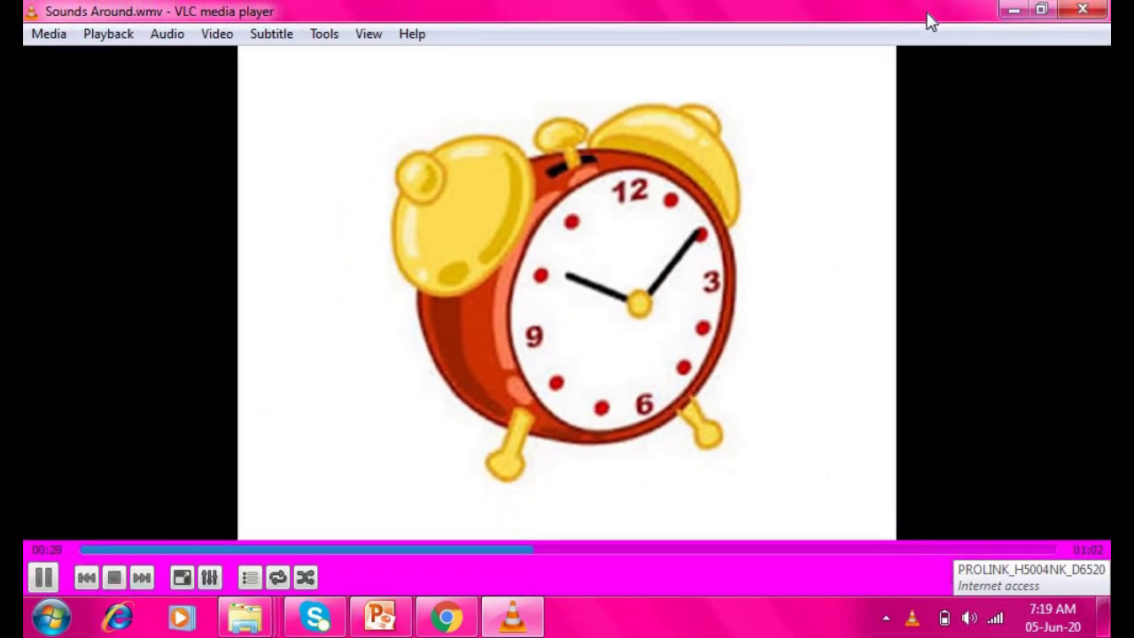